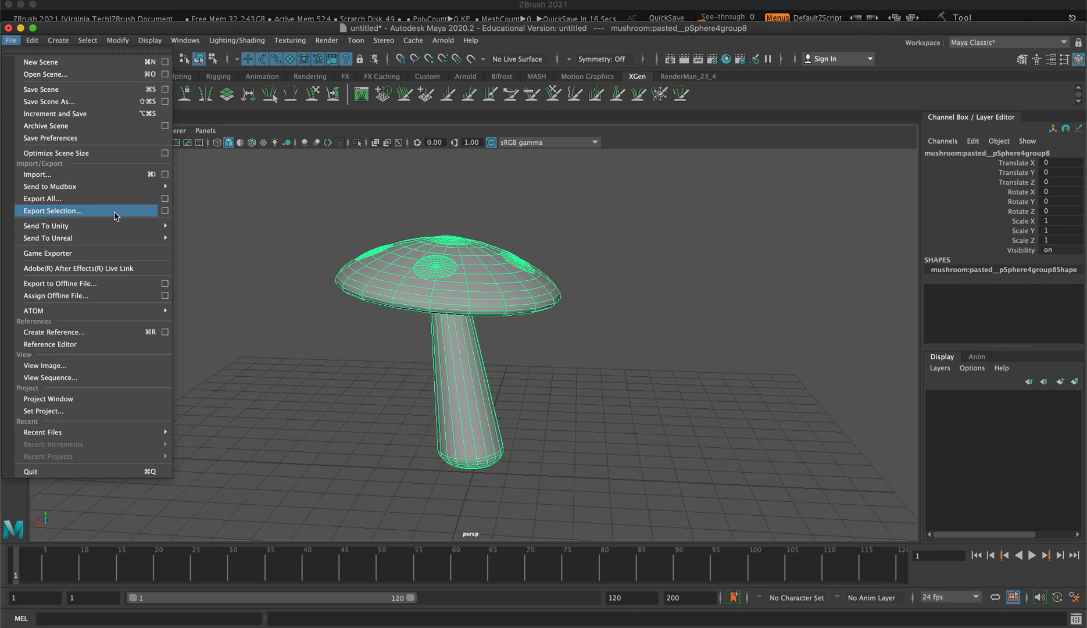
Export the selected mushroom as an OBJ to the Desktop, overwriting the existing mushroom_2.obj
click(114, 214)
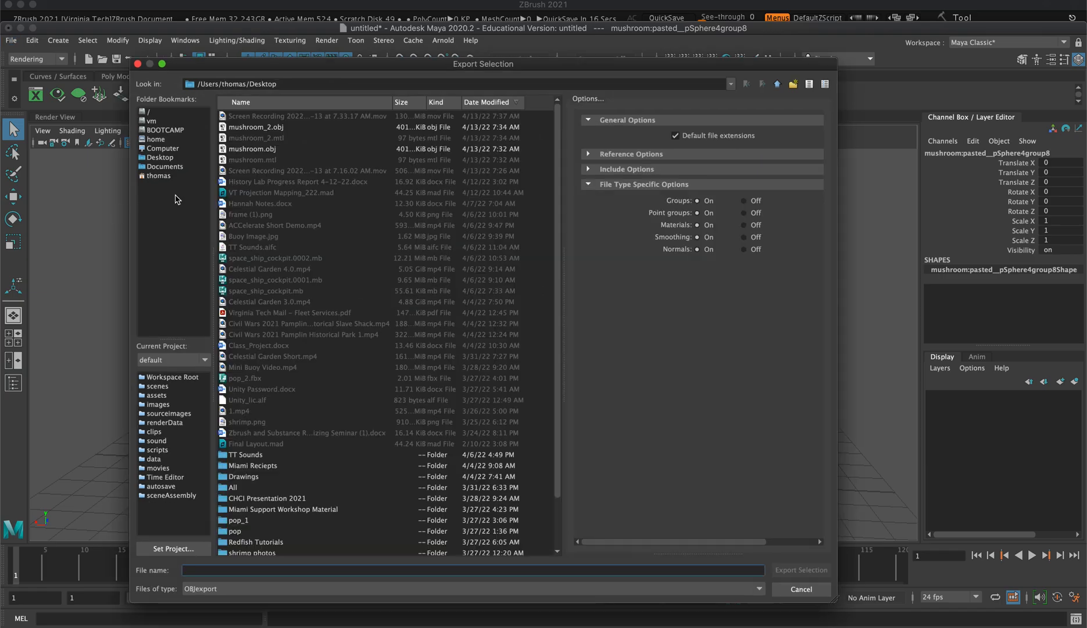
click(264, 127)
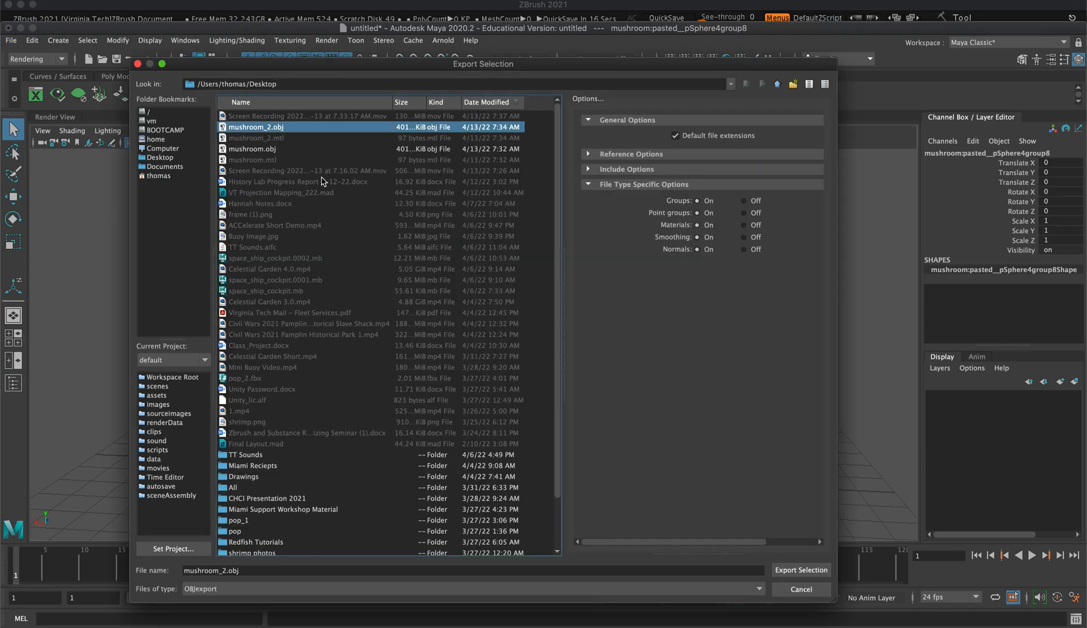
click(805, 564)
click(466, 338)
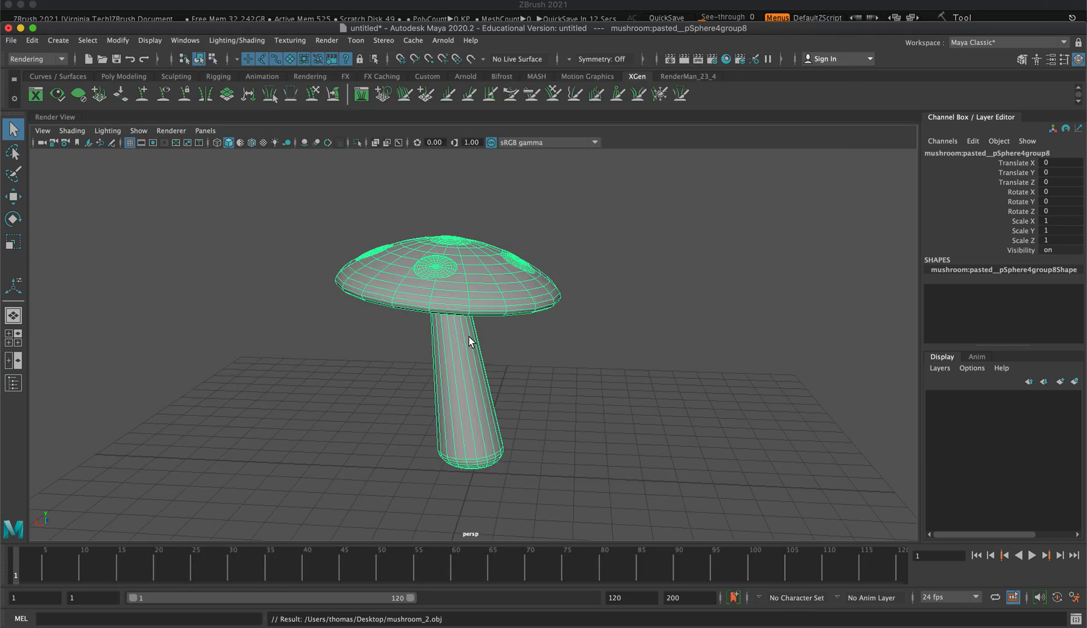
Switch to ZBrush and import mushroom_2.obj, splitting its nonstandard polygons into symmetrical triangles only
key(super+Tab)
key(super+Tab)
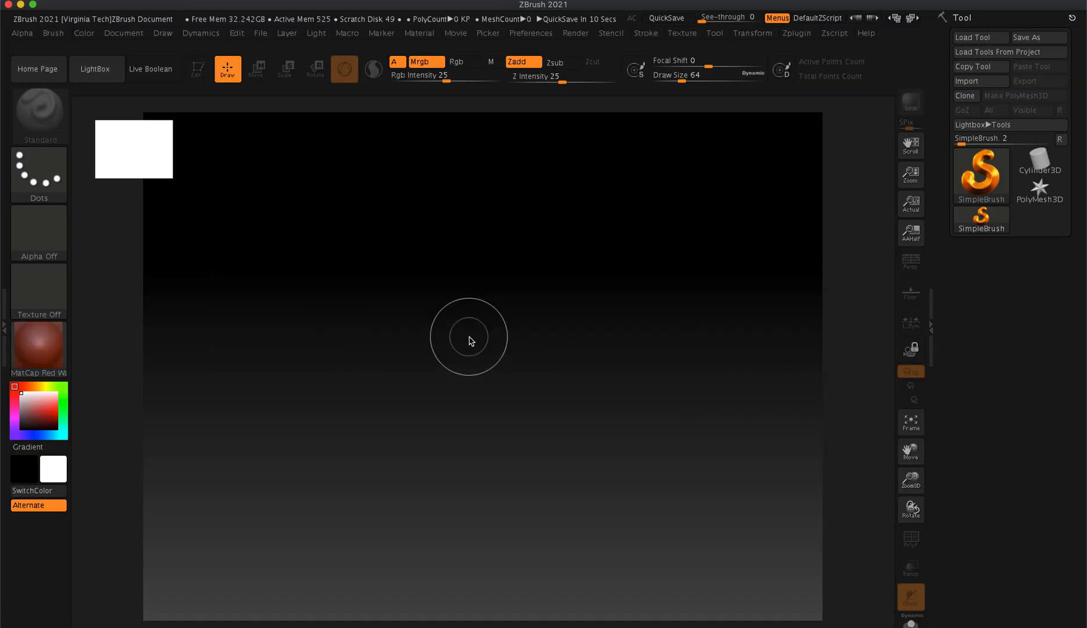
click(980, 80)
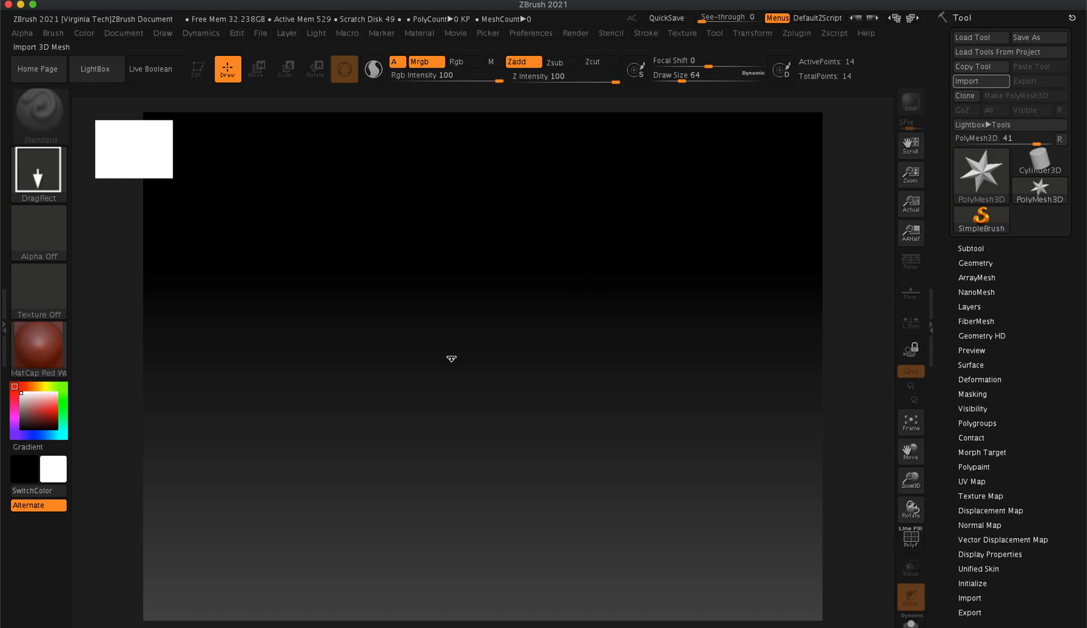
click(416, 109)
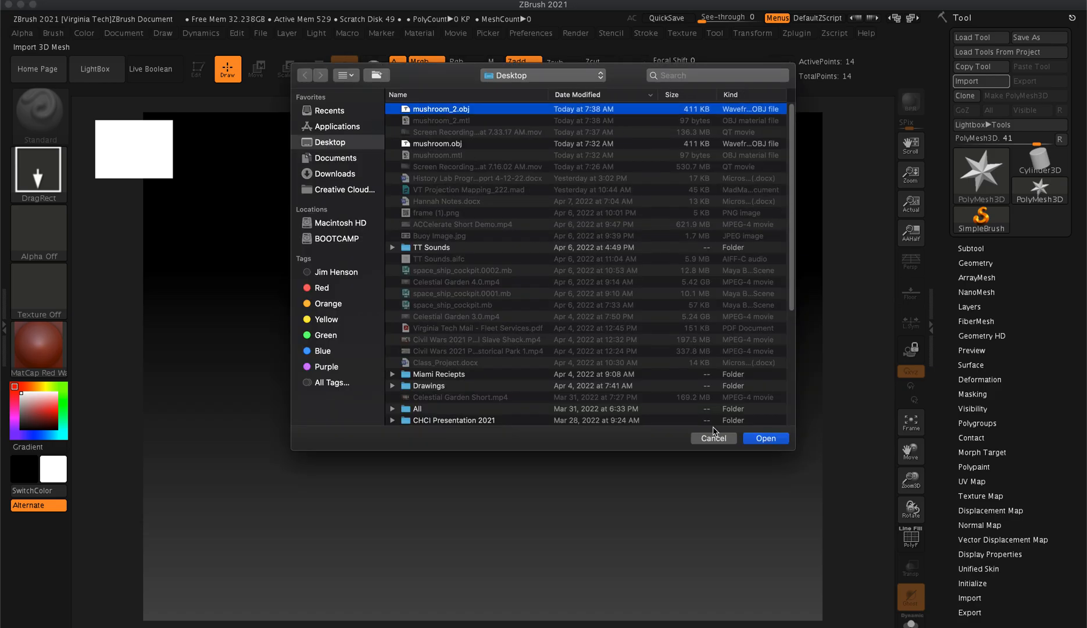
click(766, 438)
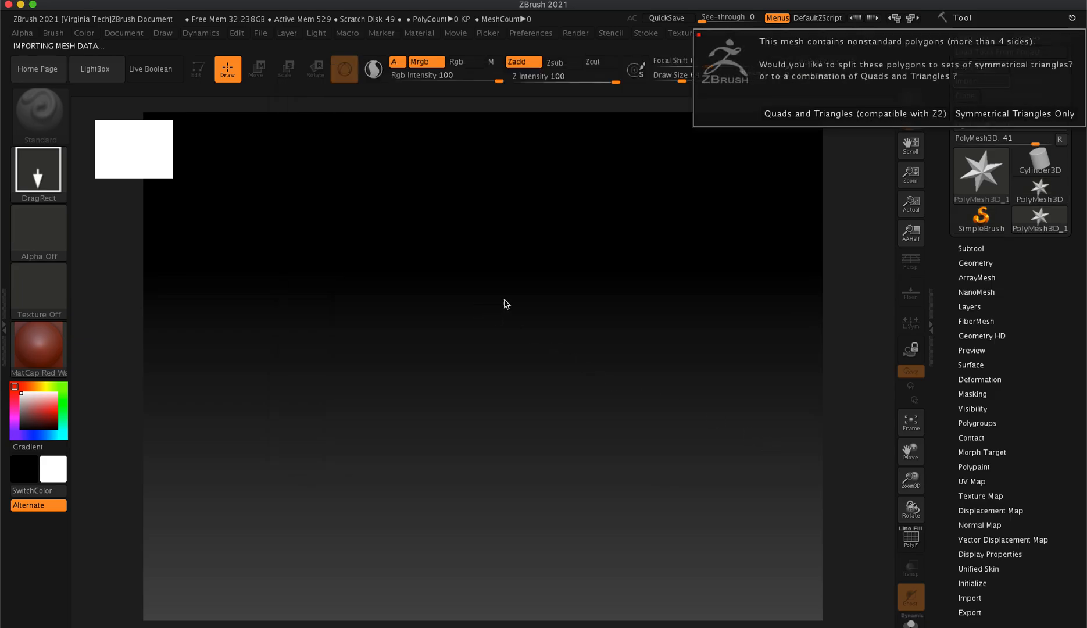
click(1014, 113)
Place the imported mushroom on the canvas and enter Edit mode
mouse_move(406, 280)
mouse_down()
mouse_move(500, 458)
mouse_move(407, 473)
mouse_move(284, 221)
mouse_up()
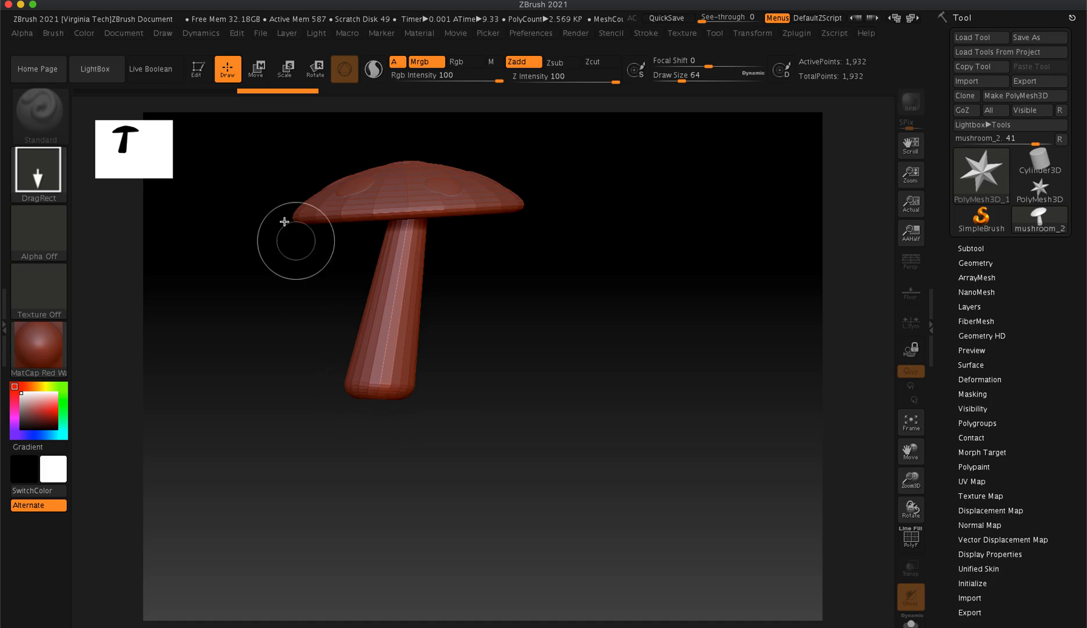
click(197, 69)
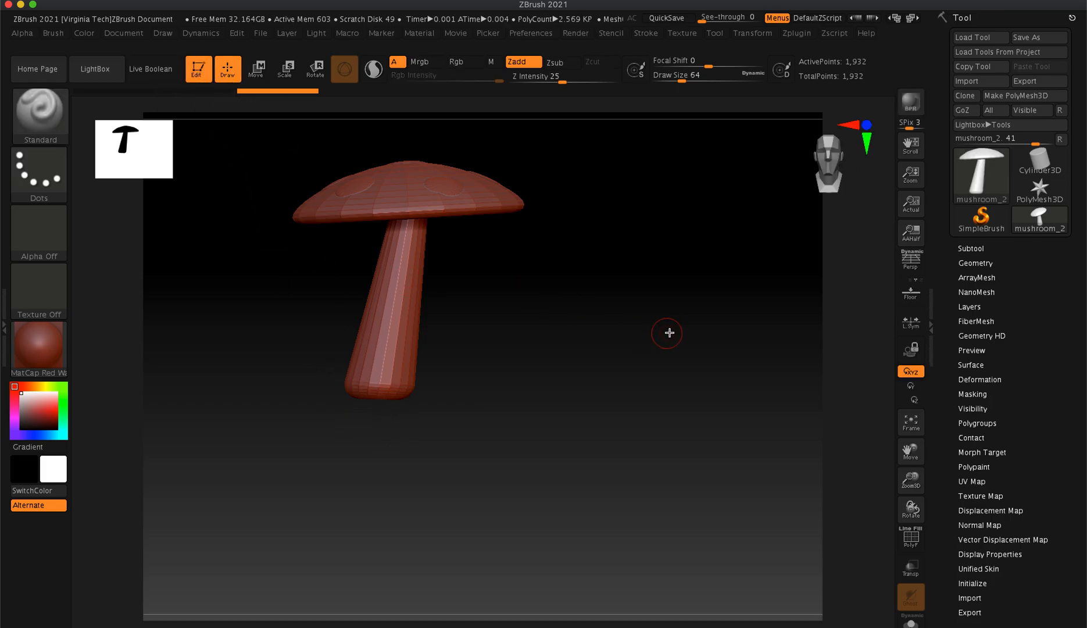
drag(669, 333, 577, 254)
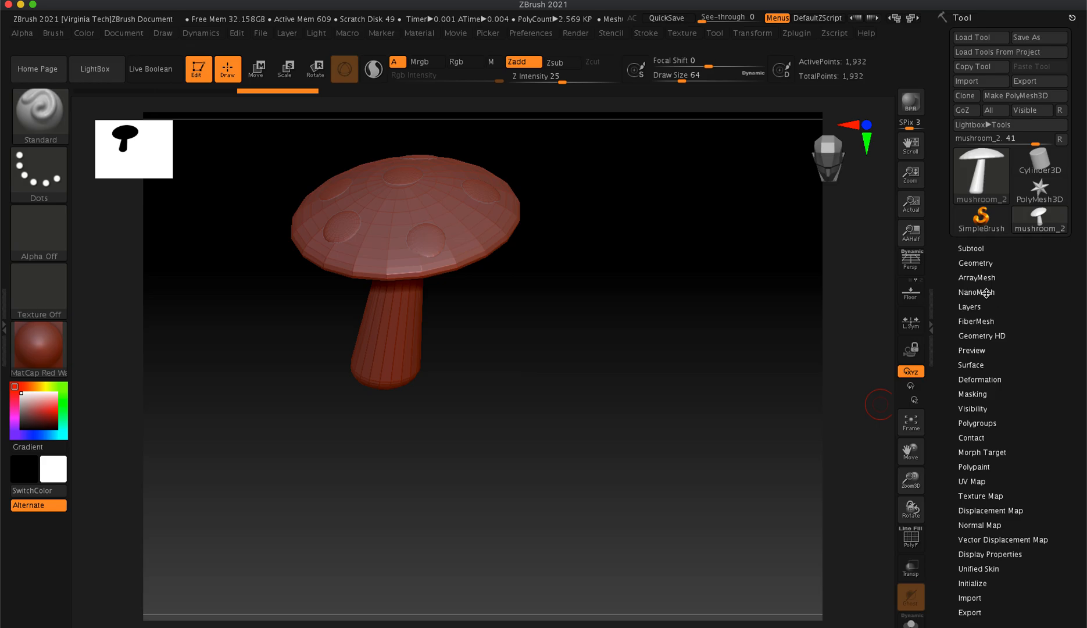
Try remeshing the mushroom with DynaMesh at resolution 24, and undo it
click(976, 263)
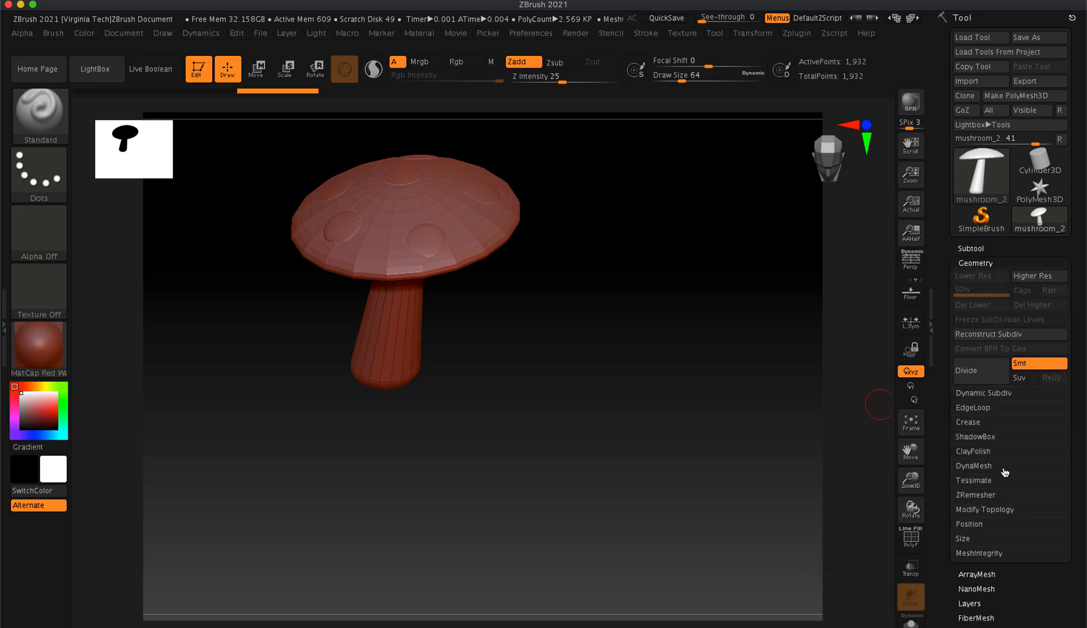
click(994, 466)
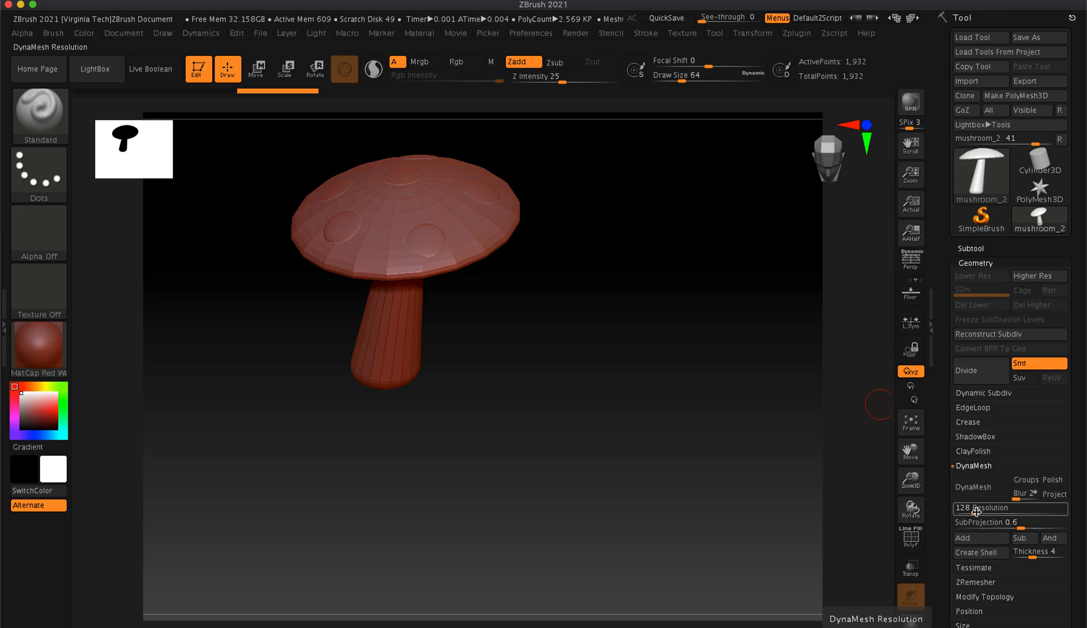
drag(975, 510, 965, 510)
click(972, 493)
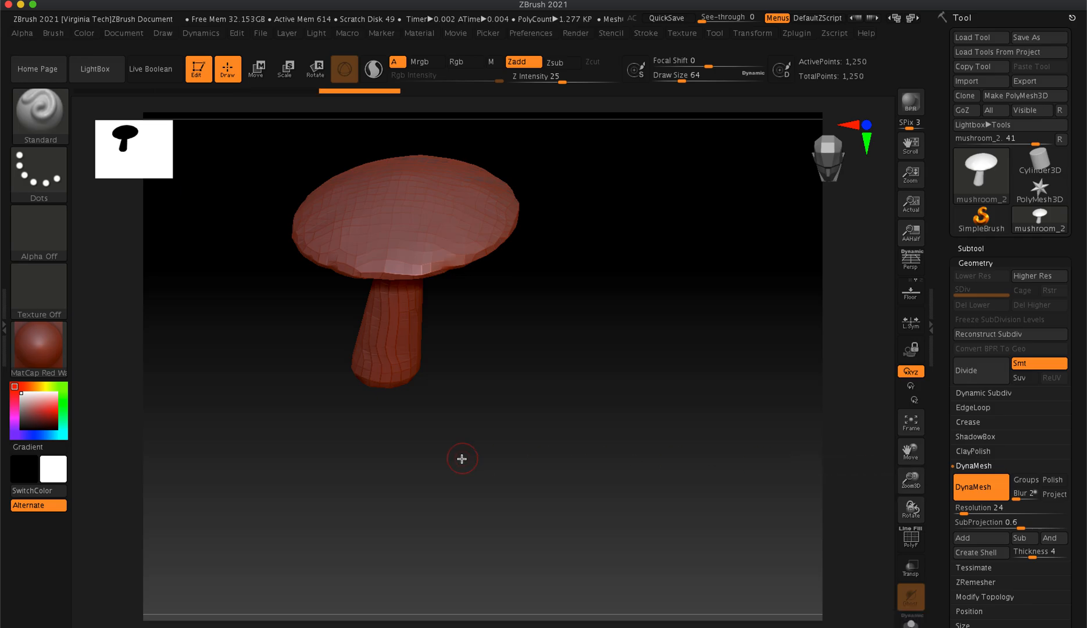
key(super+z)
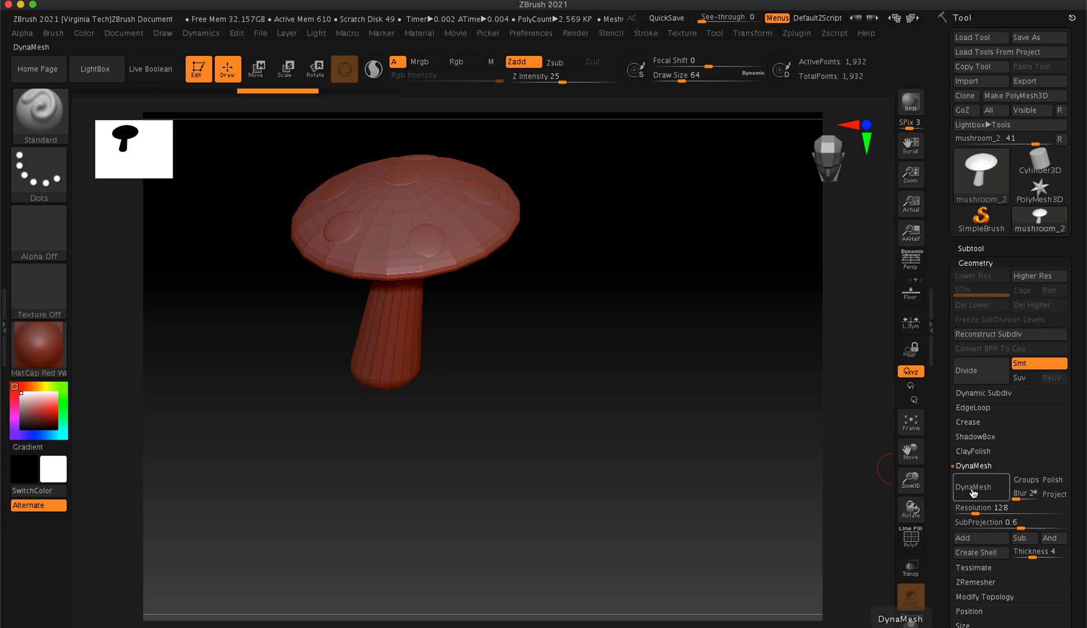
Remesh the mushroom with DynaMesh at resolution 128 and unwrap its UVs with UV Master
click(972, 491)
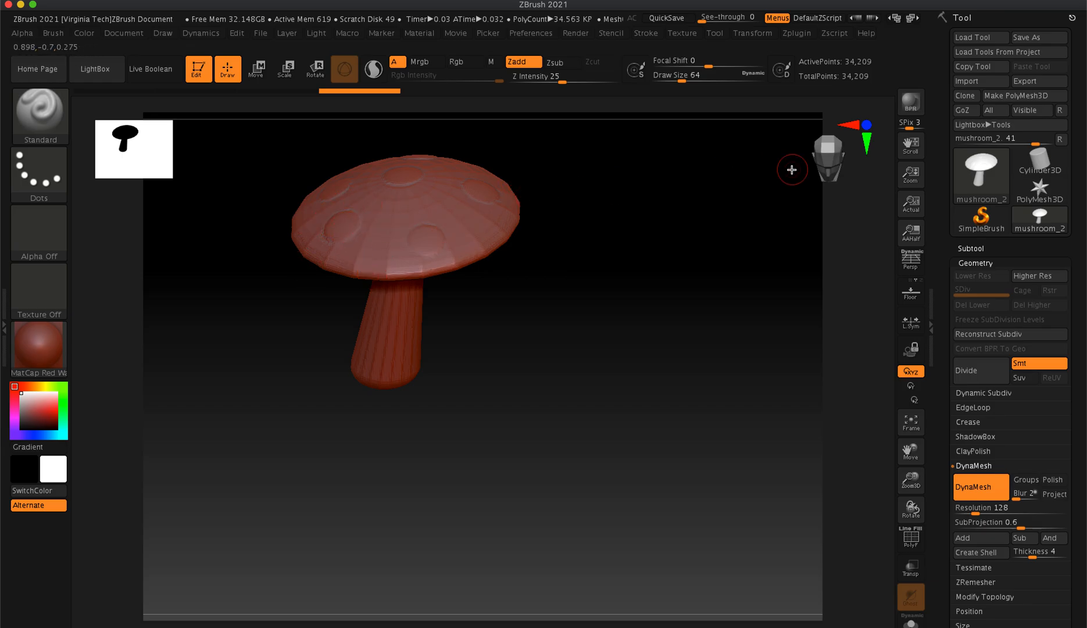
click(795, 34)
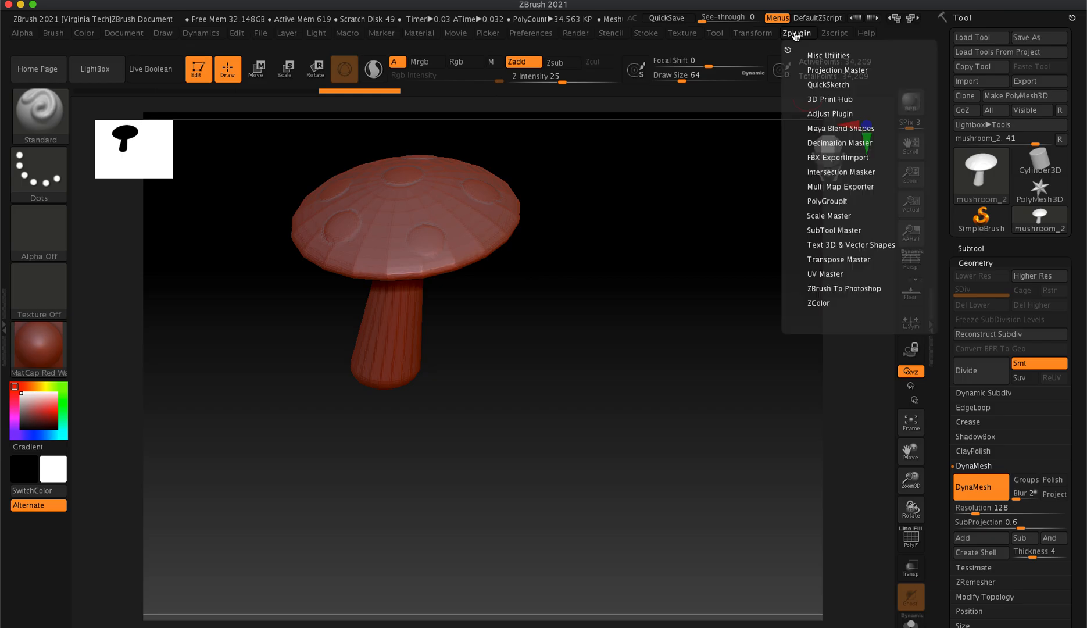
click(832, 273)
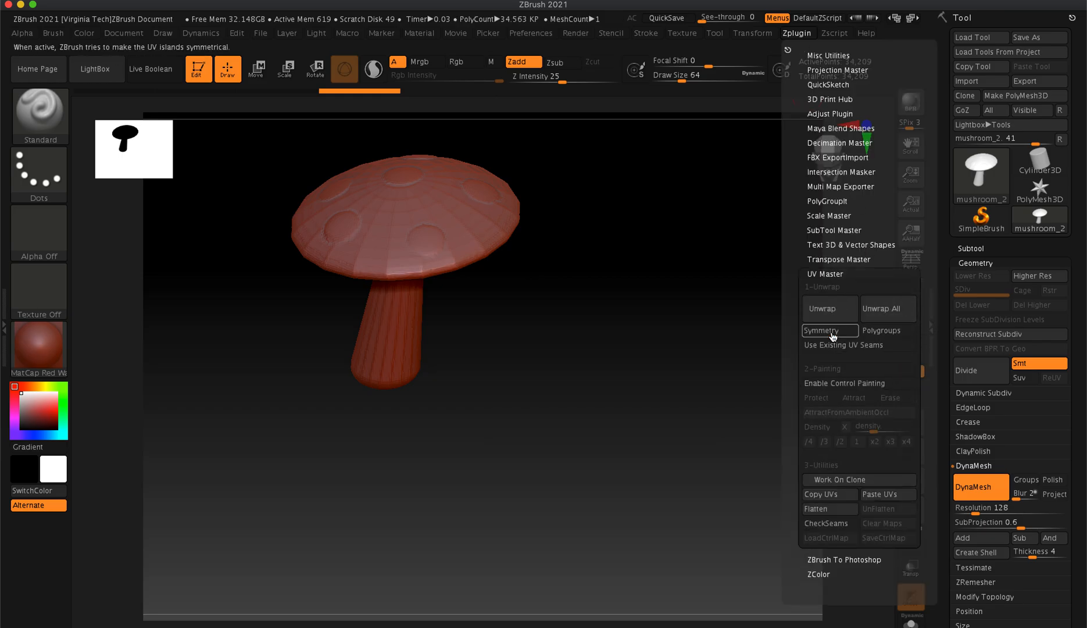
click(834, 309)
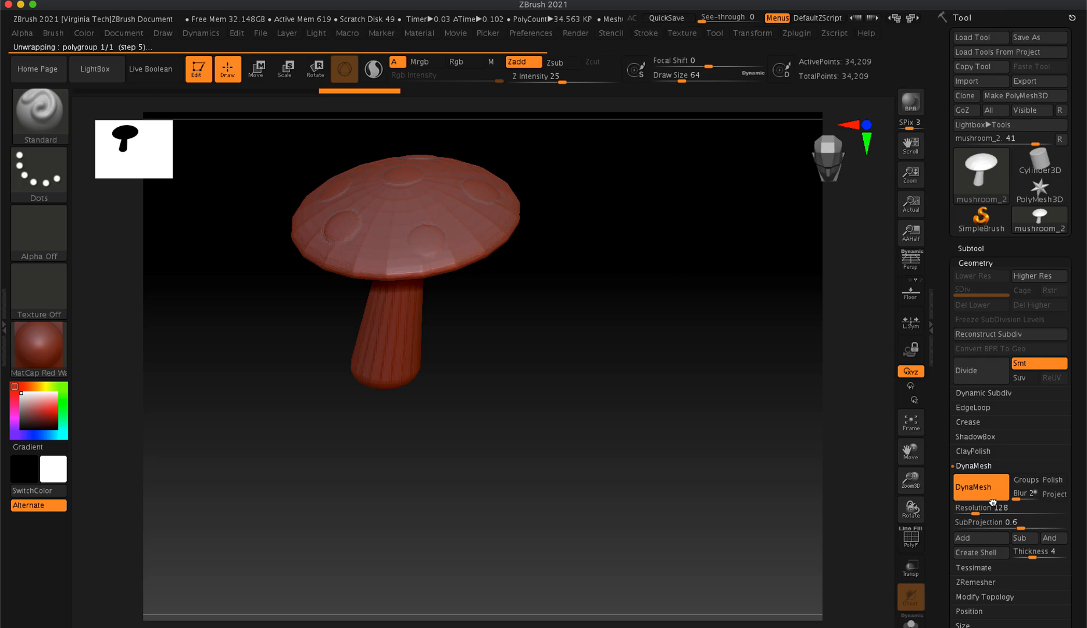
Create a texture map from the mushroom's UV map and turn off its display on the model
drag(1077, 475, 1084, 347)
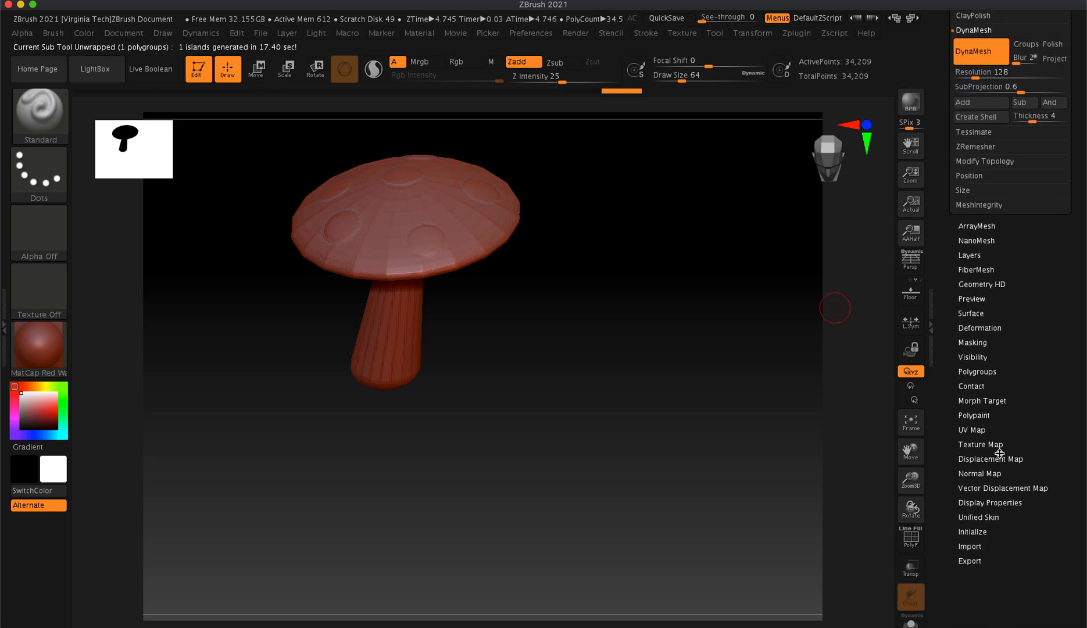
click(995, 444)
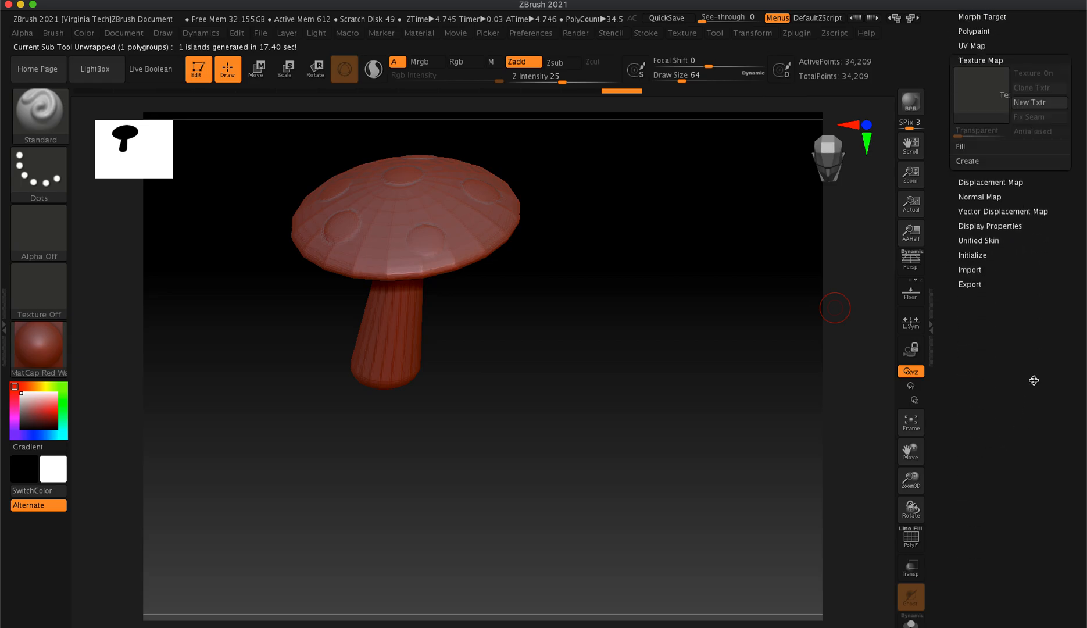
click(986, 163)
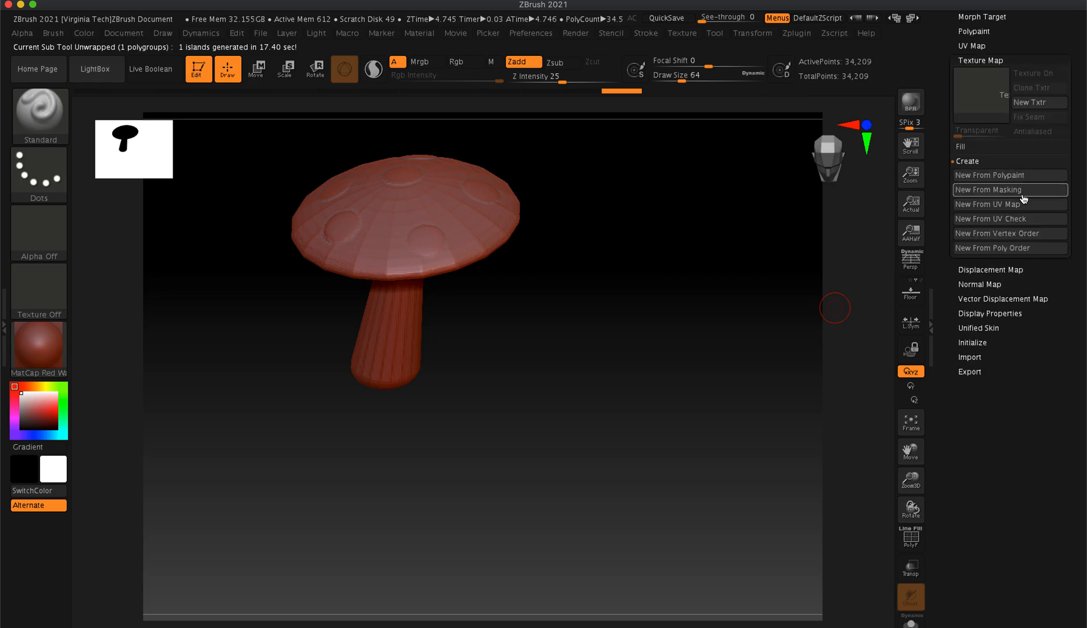
click(1039, 208)
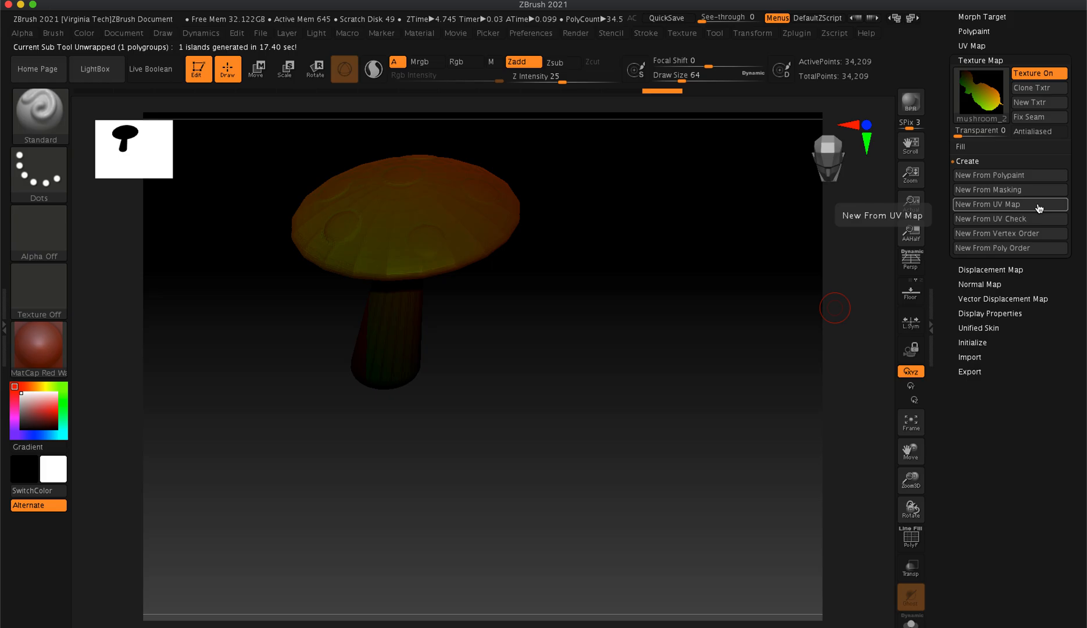
mouse_move(983, 100)
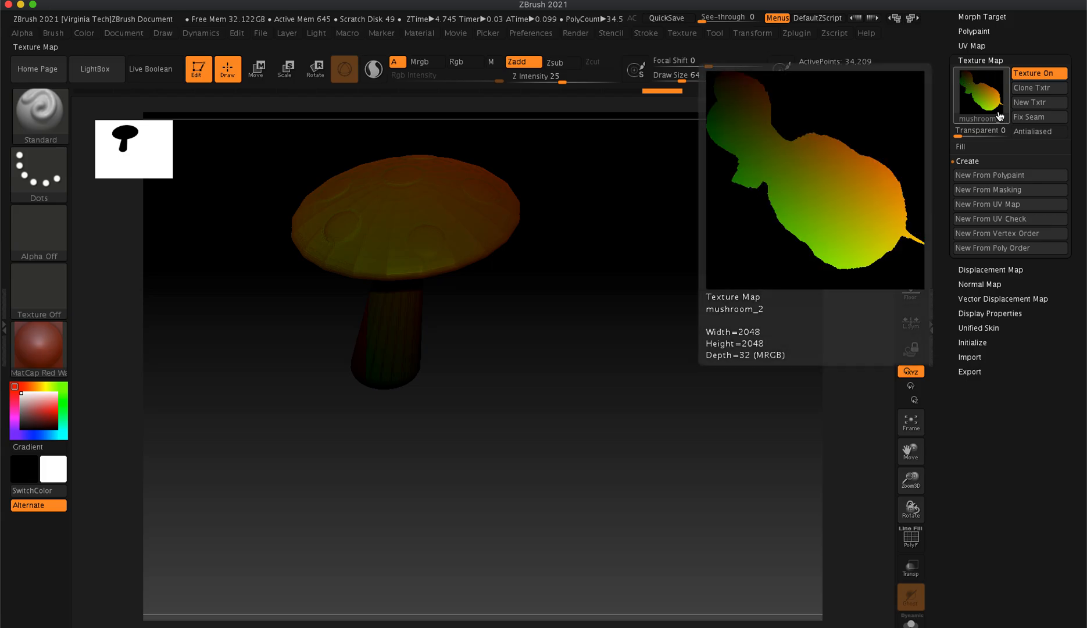
click(1024, 74)
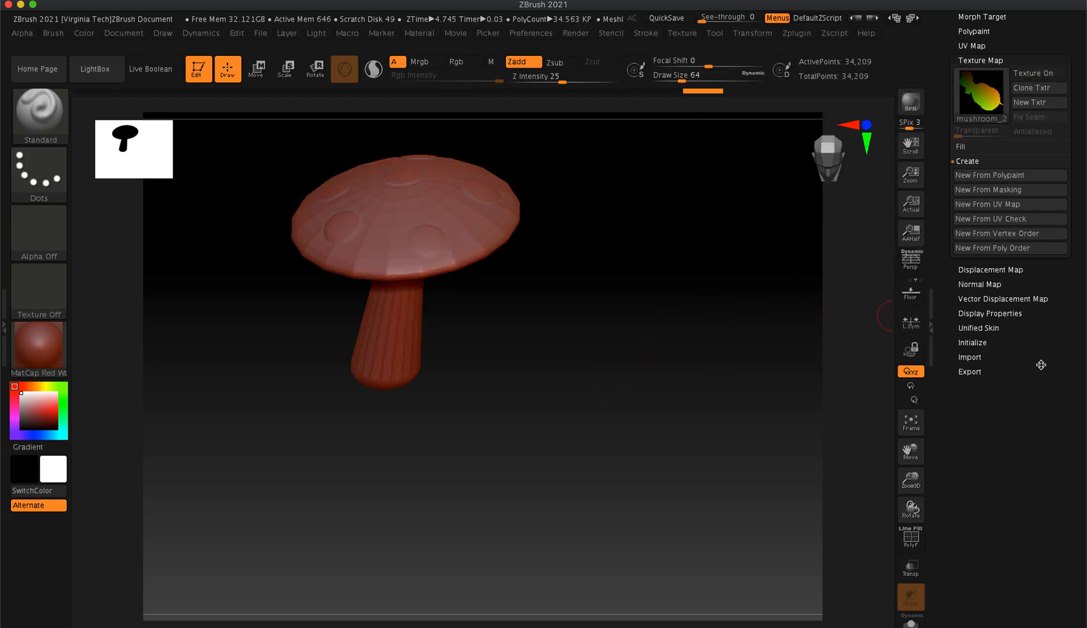
Divide the mushroom's geometry repeatedly until it reaches subdivision level 6, keeping smoothing on
scroll(1050, 283, up, 10)
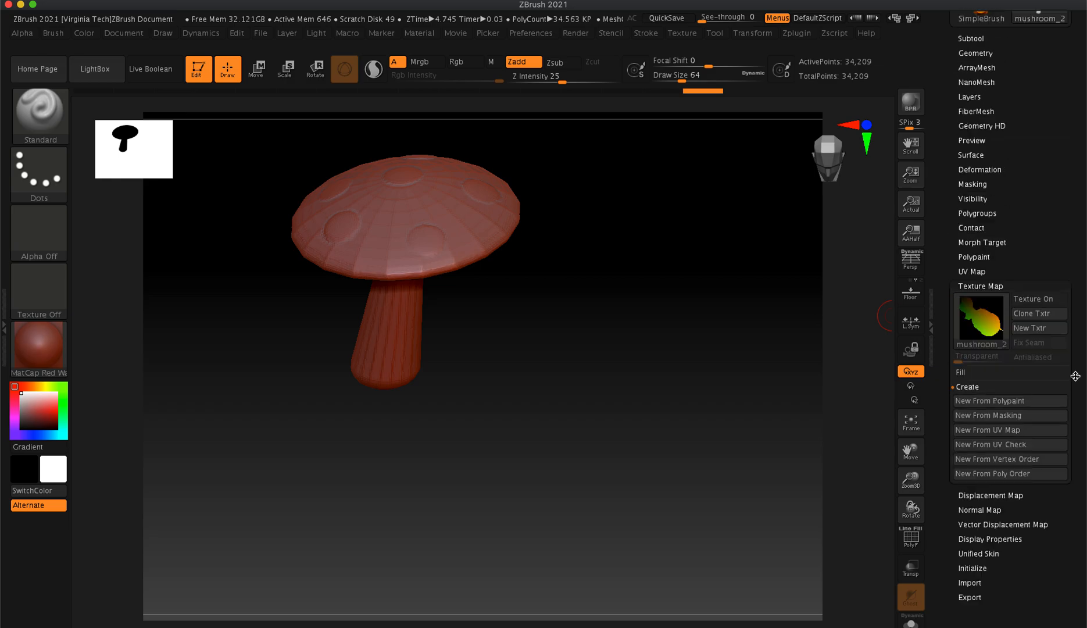
click(975, 263)
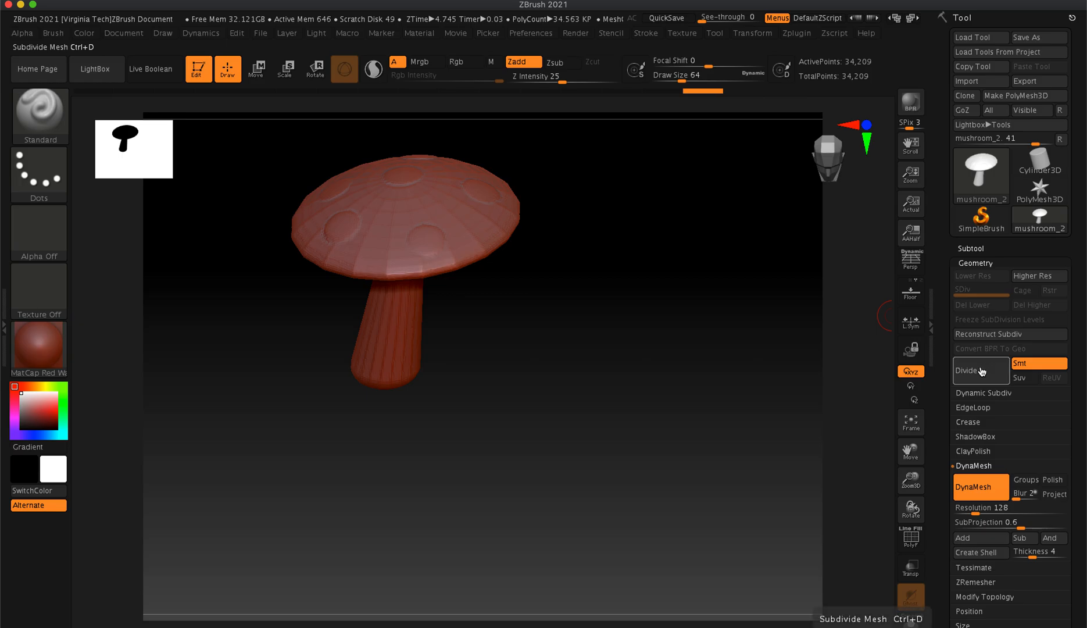
click(981, 372)
click(981, 371)
click(980, 372)
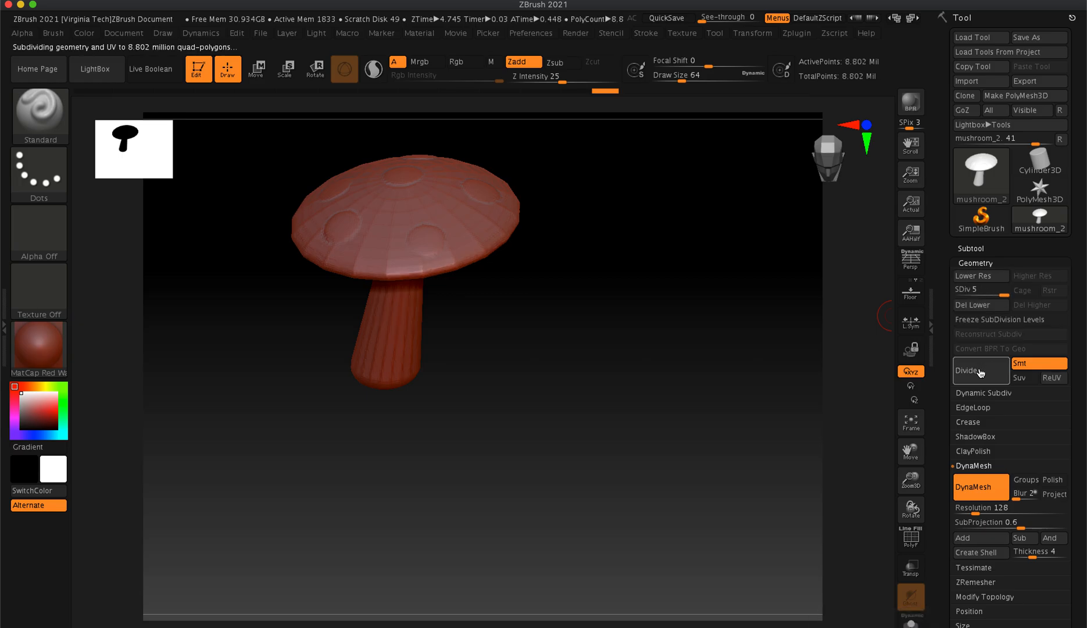
click(981, 372)
drag(613, 240, 562, 255)
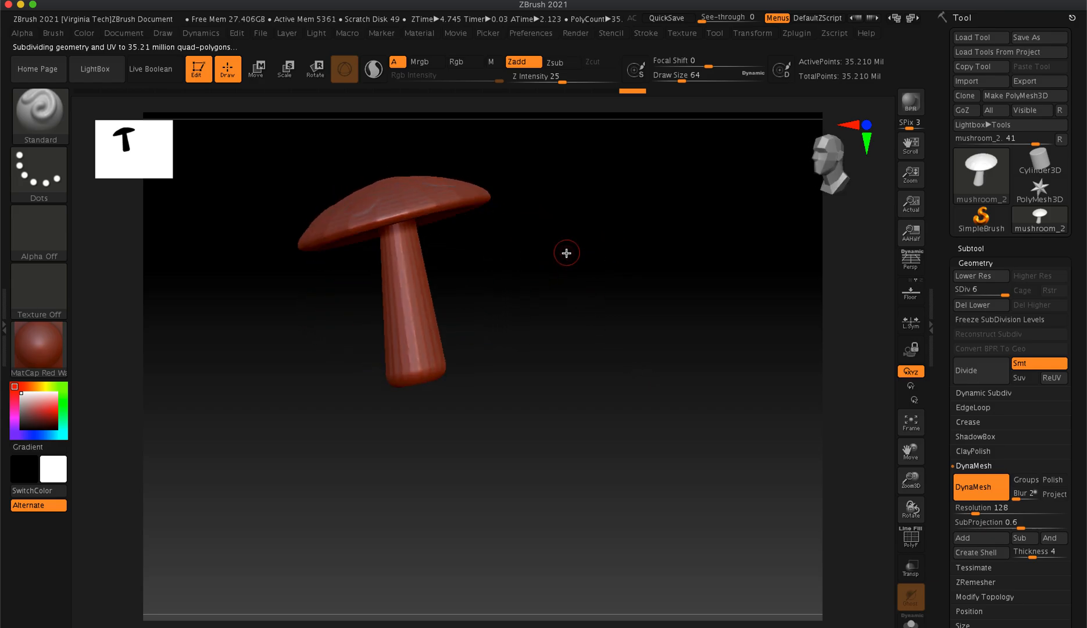
drag(554, 272, 609, 325)
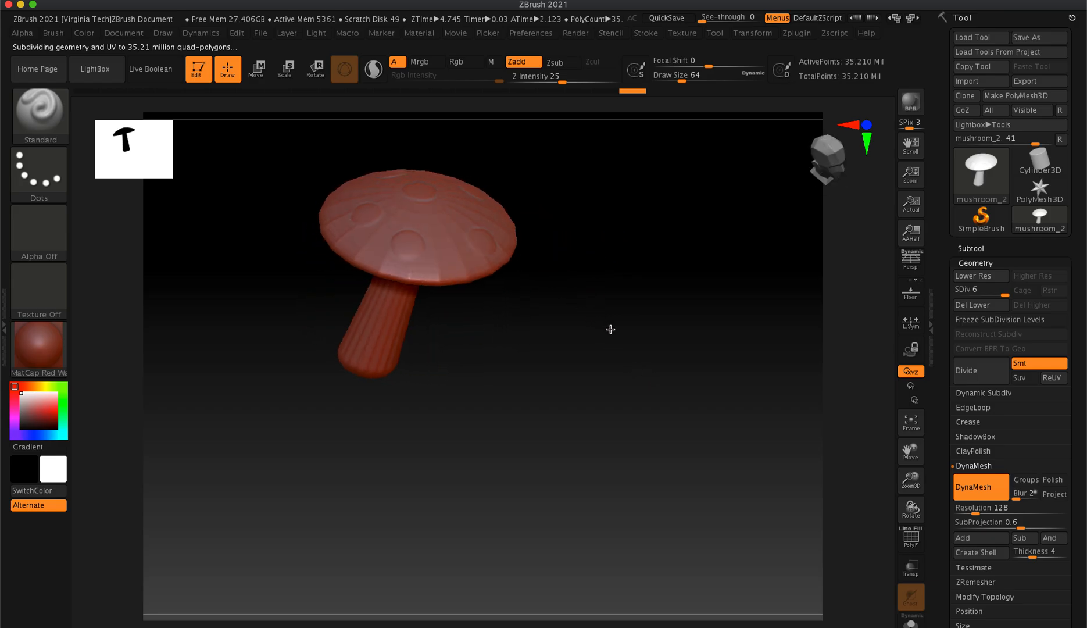
Set the mushroom's active subdivision level to 1
drag(988, 290, 951, 295)
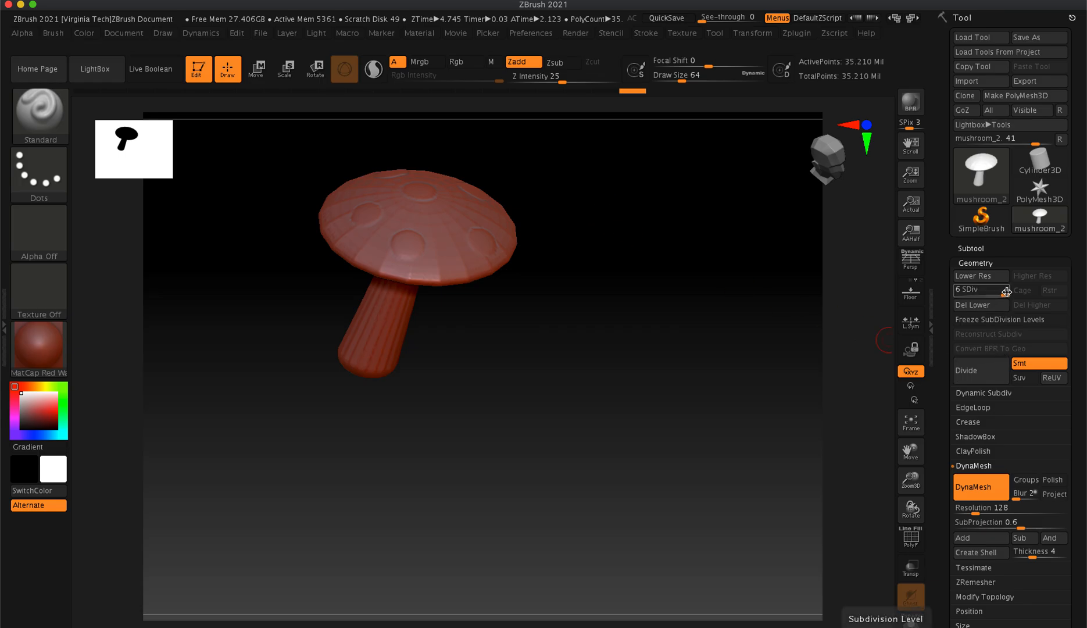
click(963, 301)
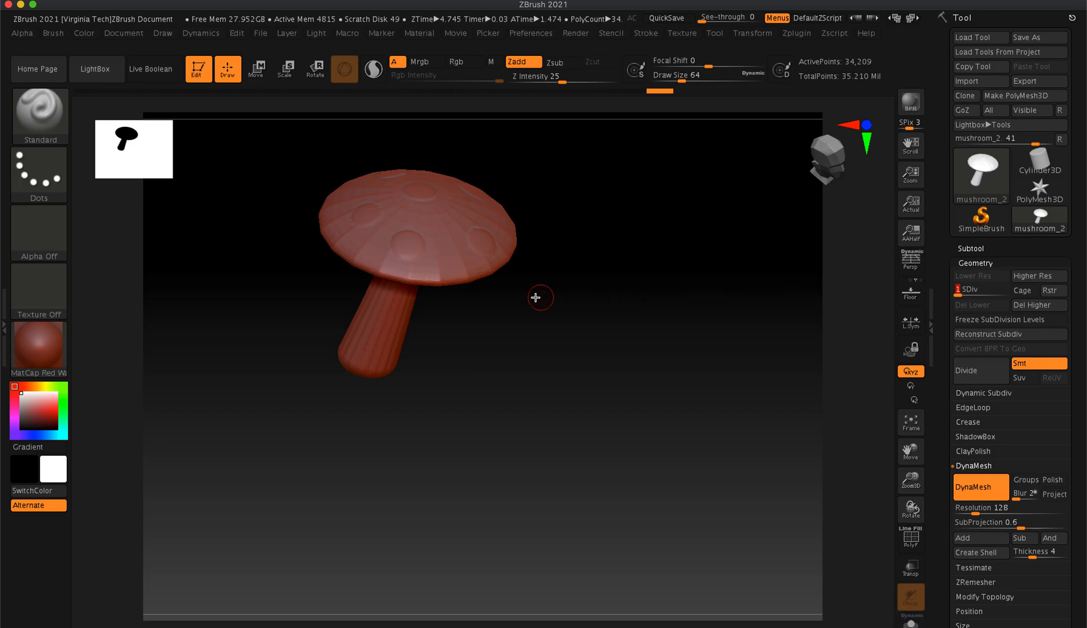
alt+drag(480, 339, 550, 397)
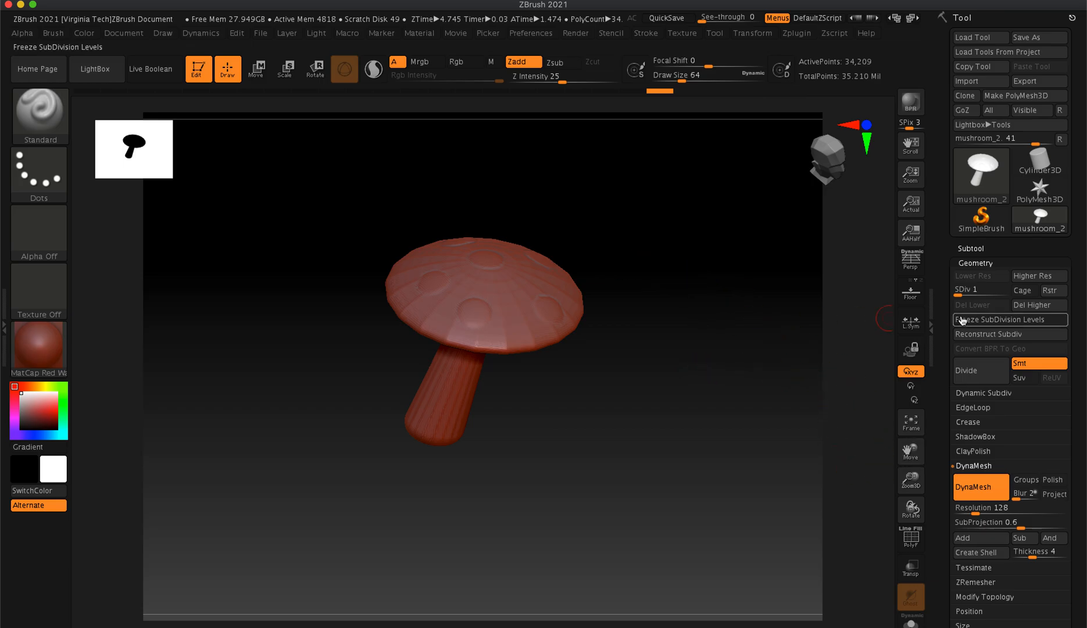
Compare the mushroom at subdivision level 6 with its lowest level, ending on level 1
drag(965, 296, 1023, 299)
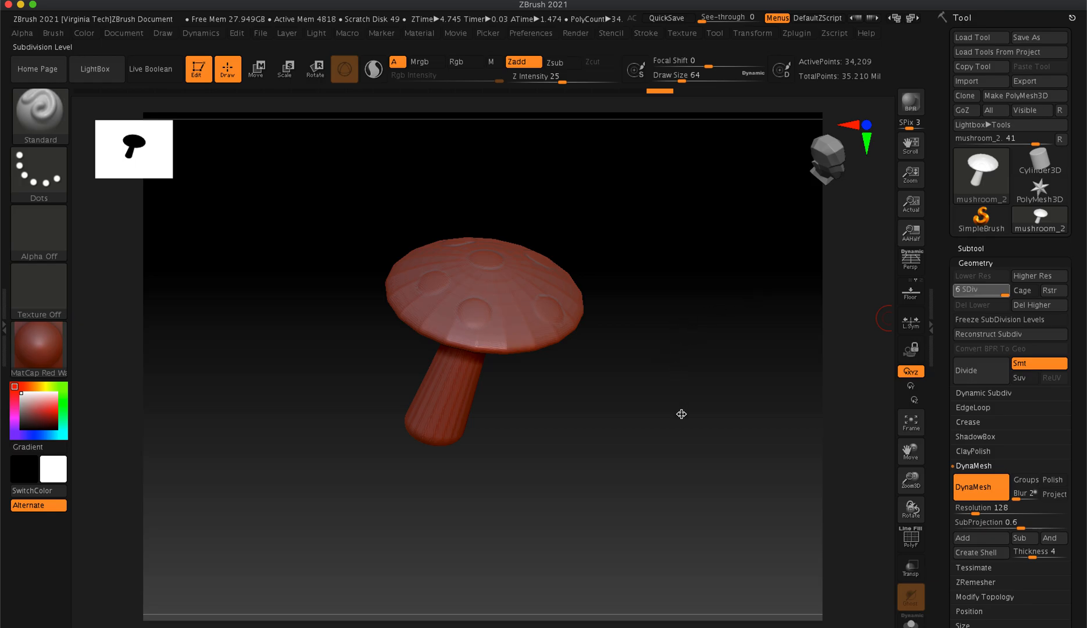
drag(976, 294, 1005, 299)
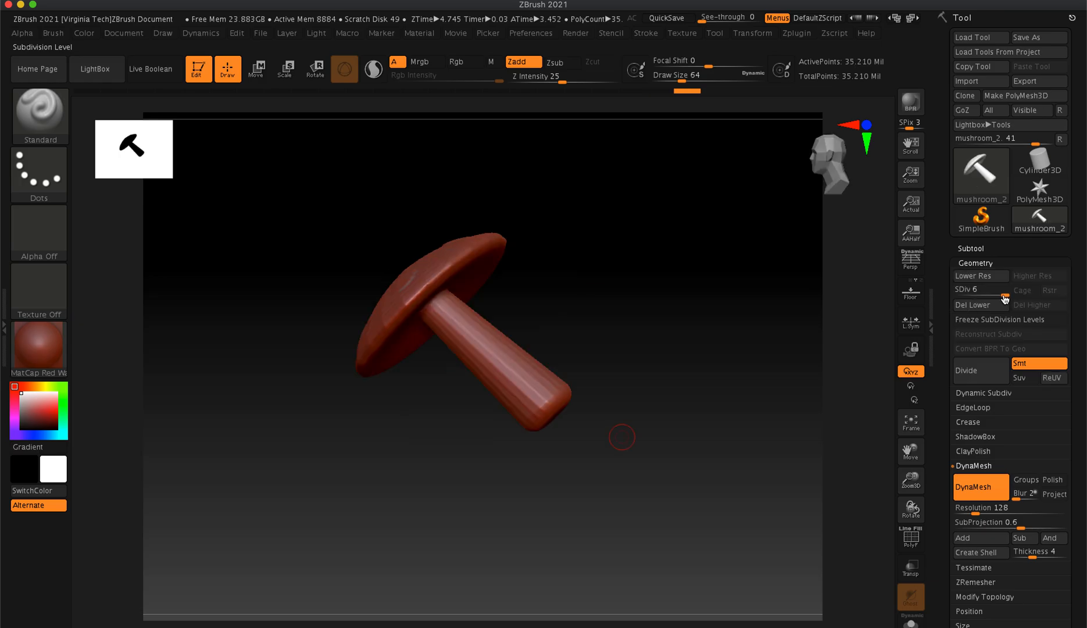
click(956, 298)
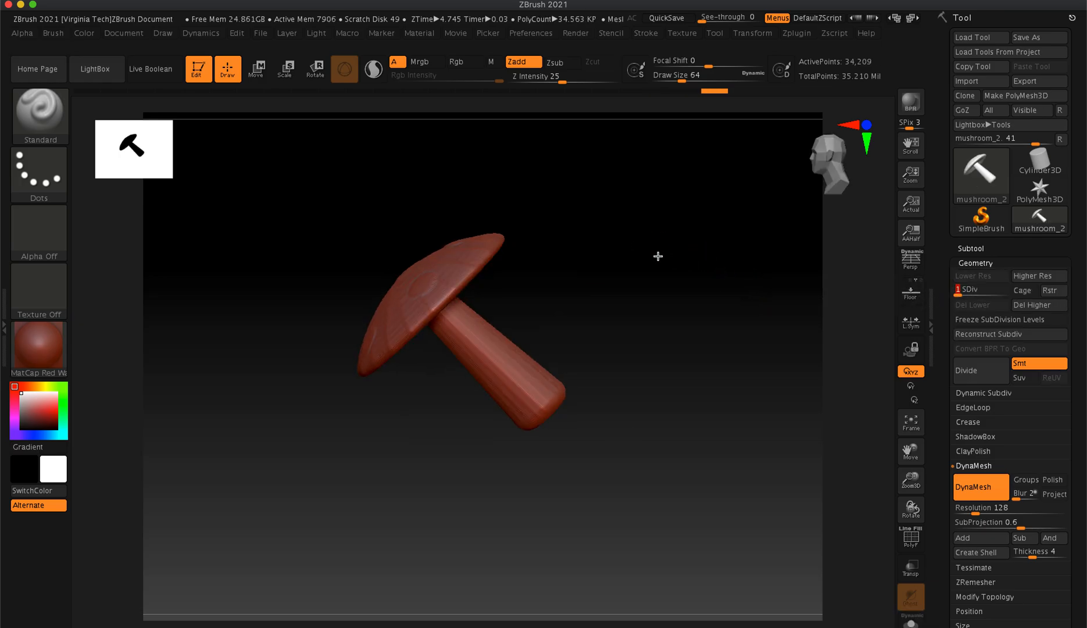
Pre-process the mushroom at its lowest subdivision level and decimate it to 20% with Decimation Master
drag(657, 254, 703, 266)
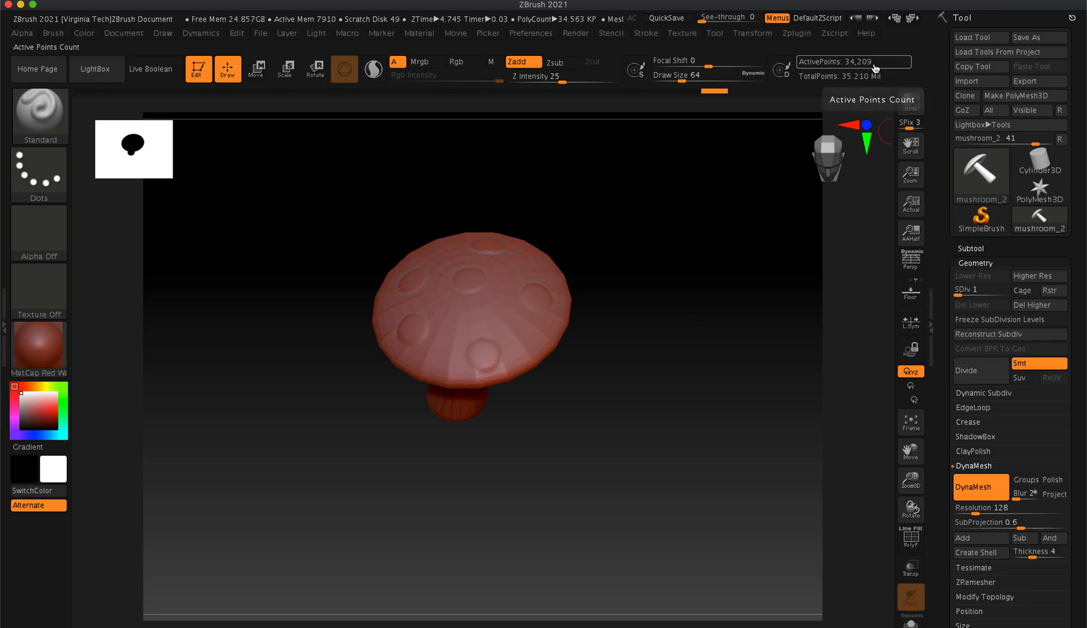
drag(645, 368, 645, 393)
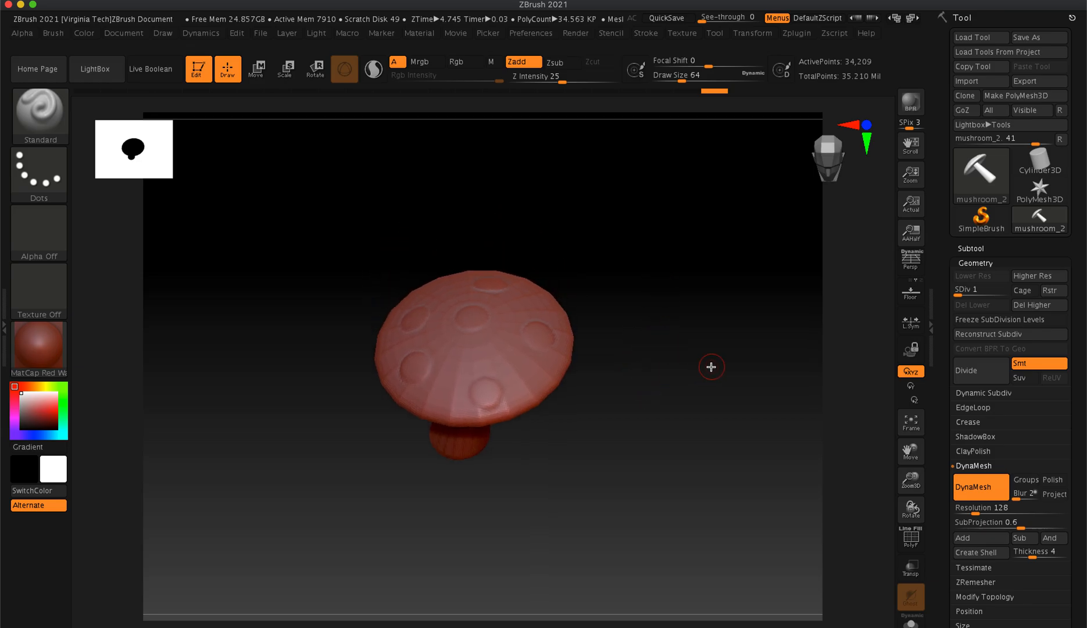
click(788, 33)
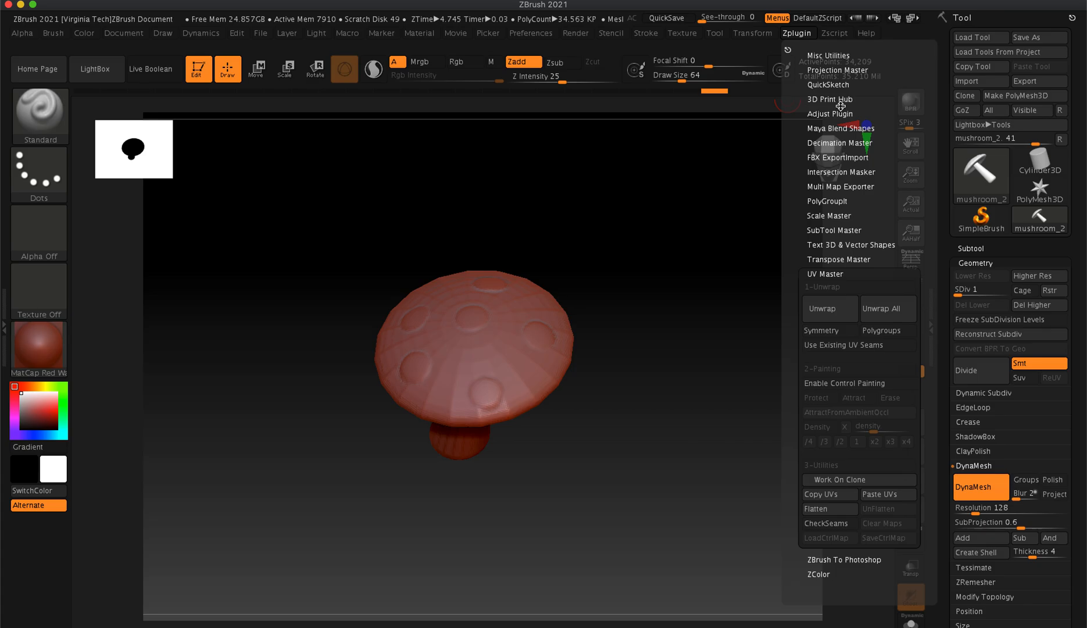
click(842, 274)
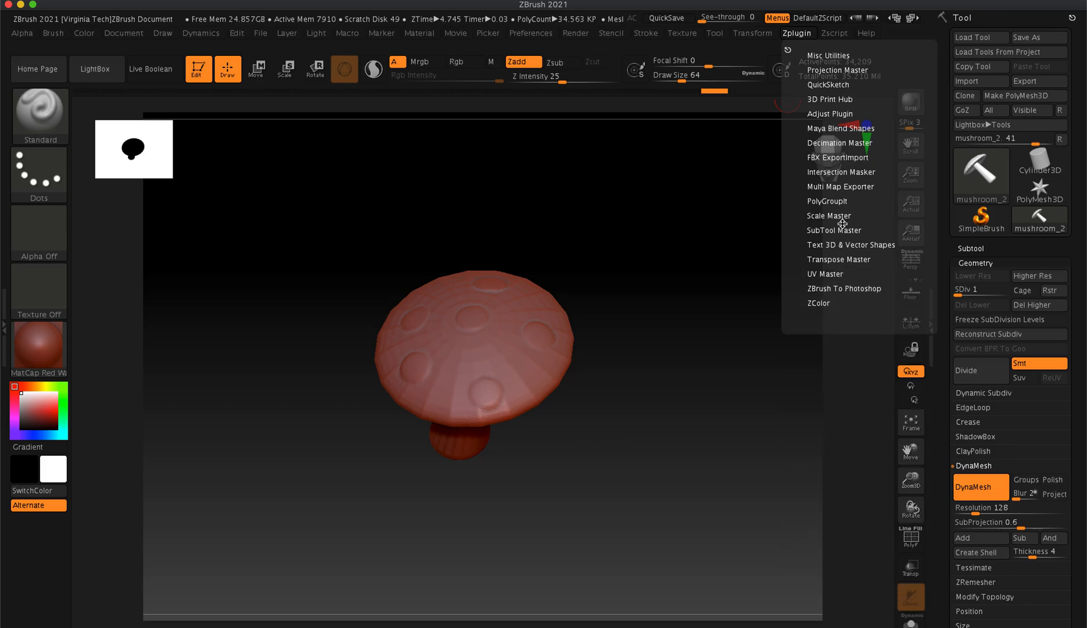
click(856, 148)
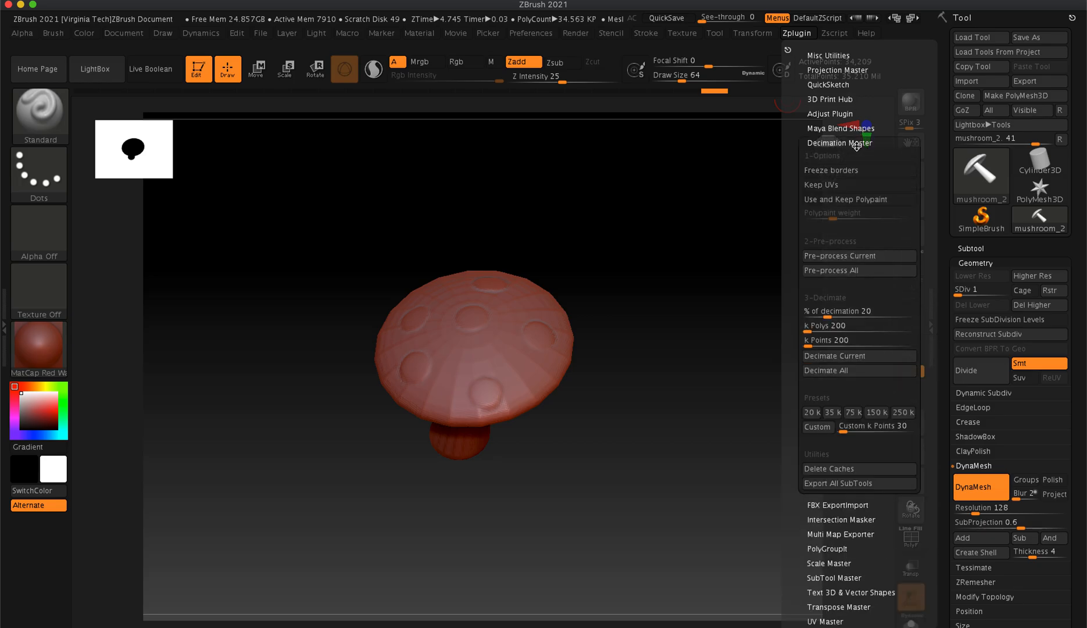
click(852, 260)
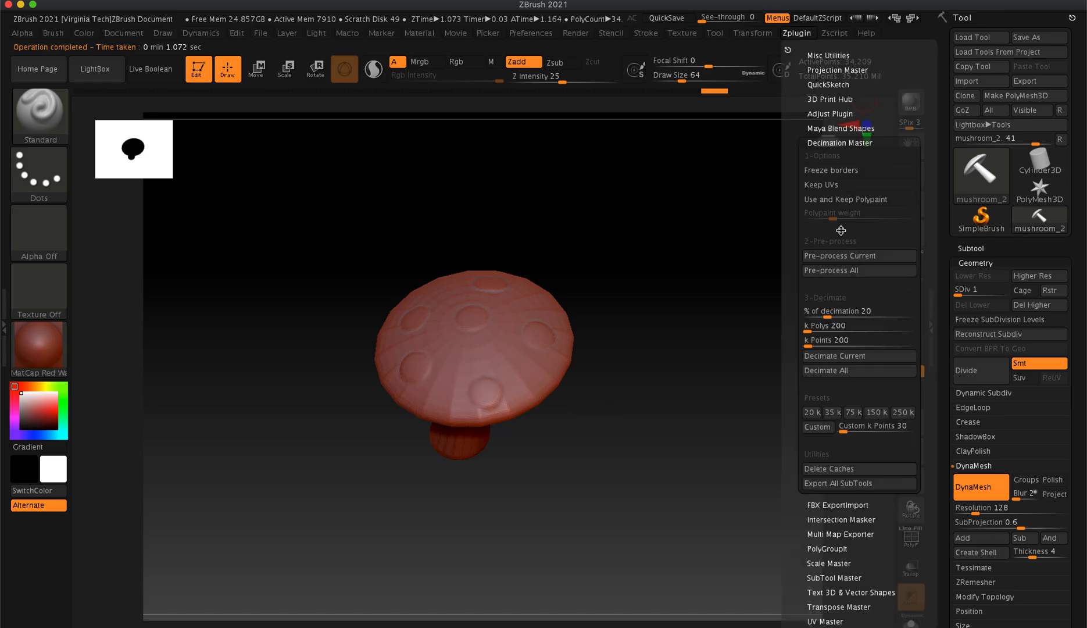
click(869, 362)
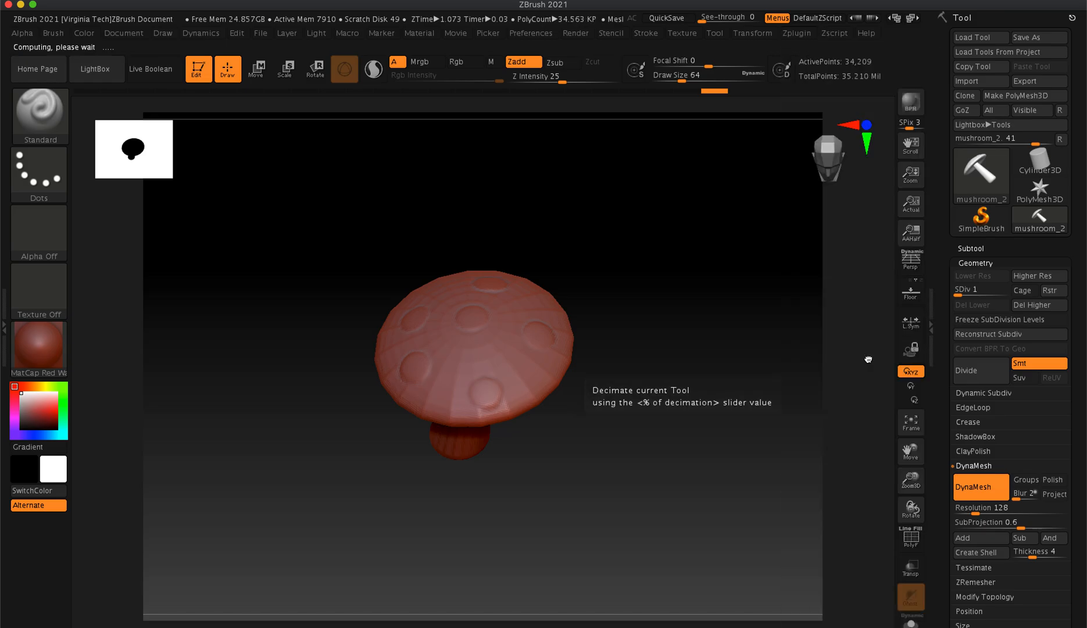
Examine the decimated mushroom's surface and its UV map settings
mouse_move(682, 380)
alt+mouse_down()
mouse_move(681, 342)
mouse_move(664, 380)
alt+mouse_up()
drag(667, 284, 733, 282)
scroll(1081, 459, down, 10)
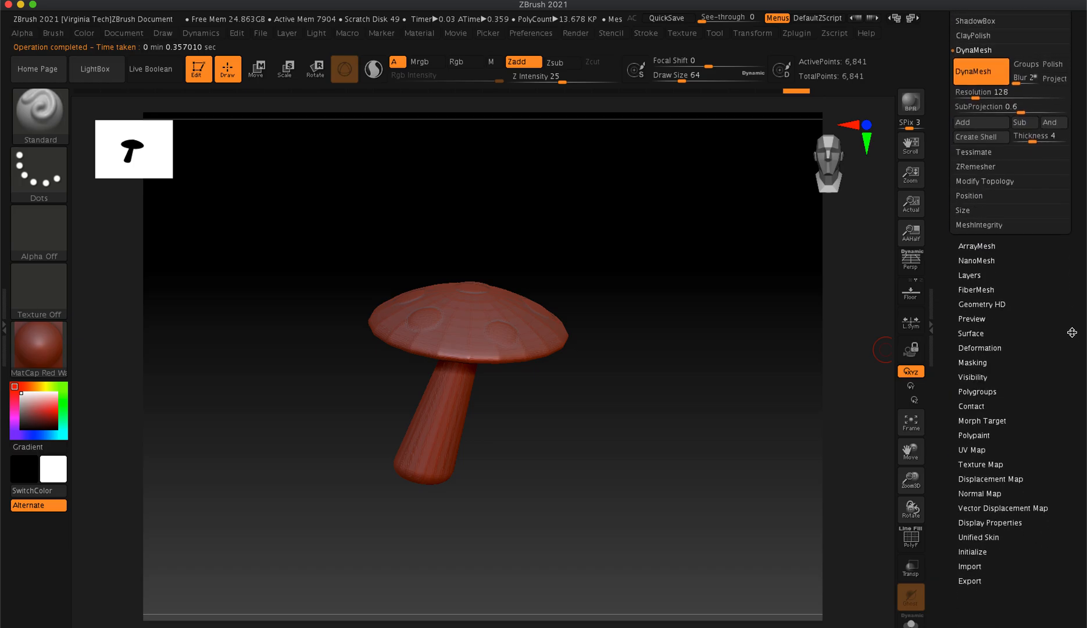
click(990, 445)
scroll(1070, 483, up, 8)
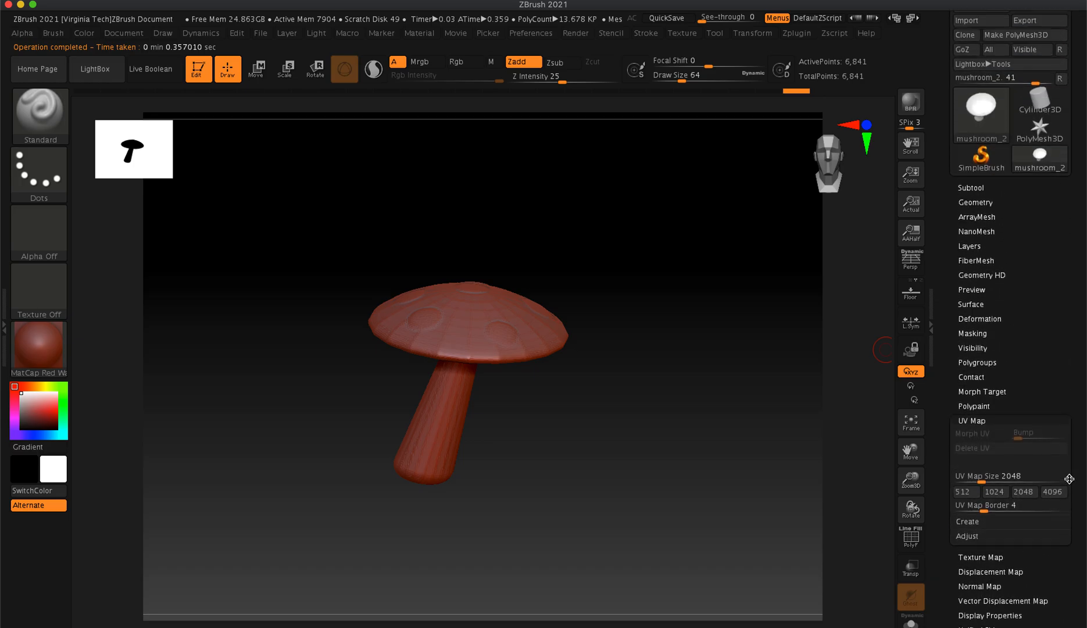
click(978, 420)
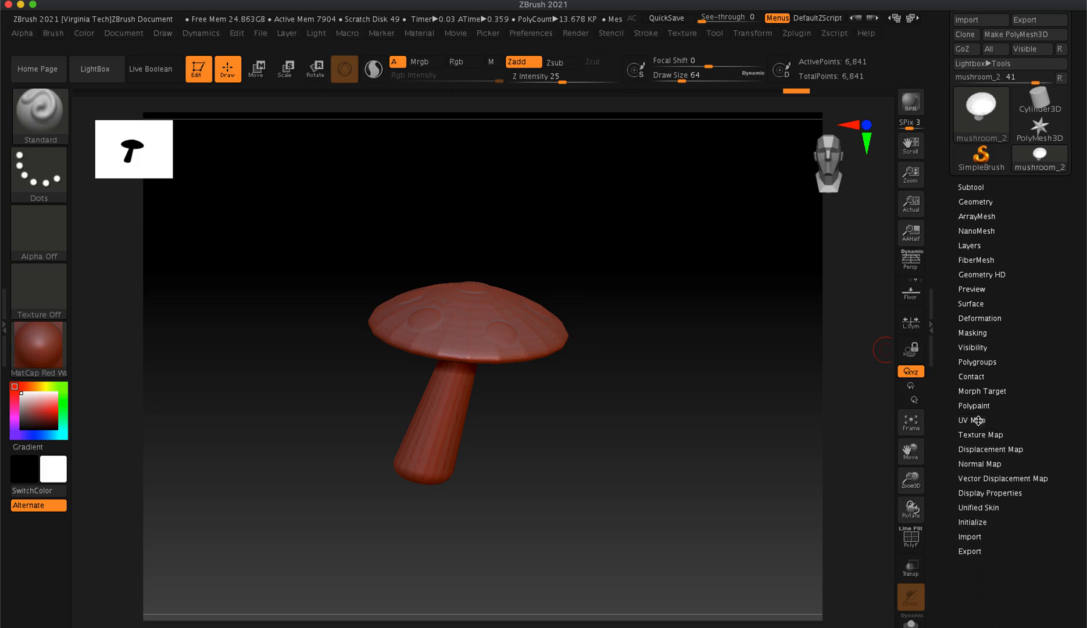
Try to turn on the existing texture map on the decimated mushroom
click(994, 435)
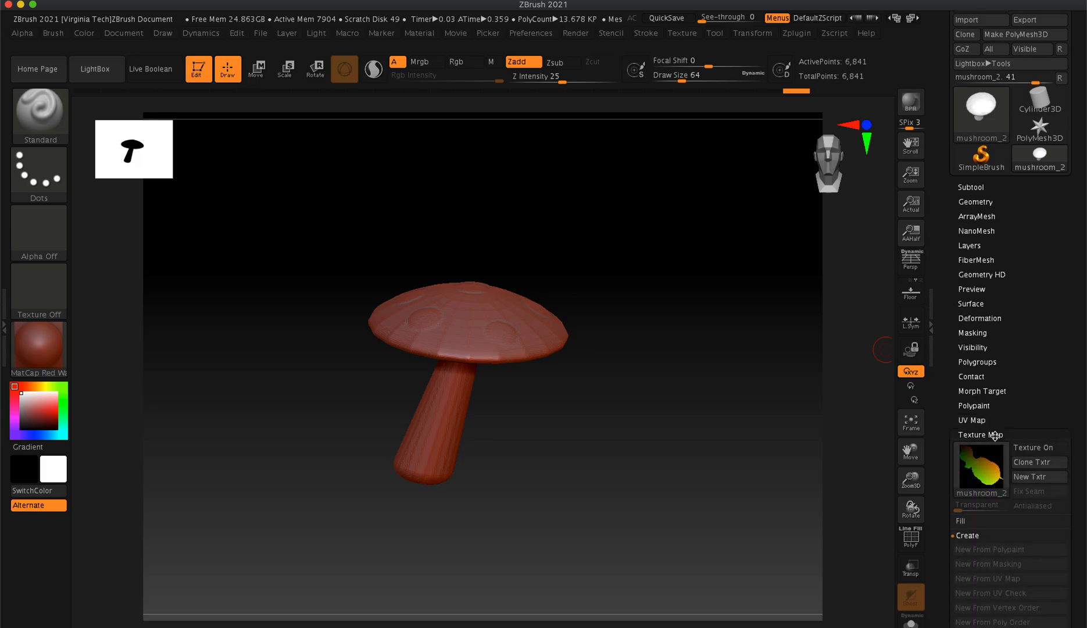
click(1034, 446)
click(869, 470)
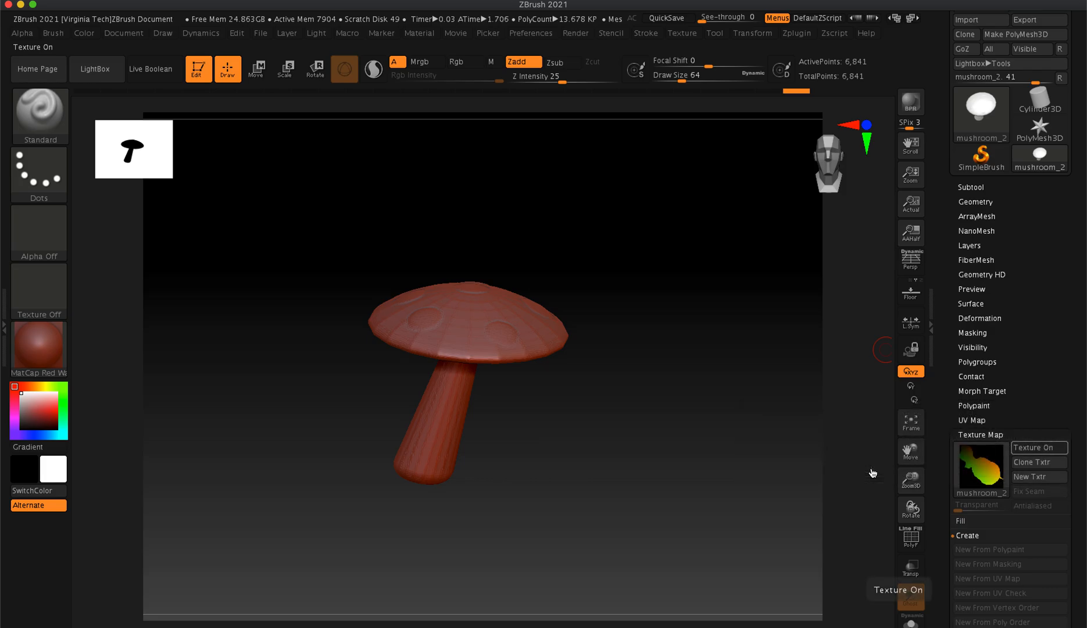
click(1029, 446)
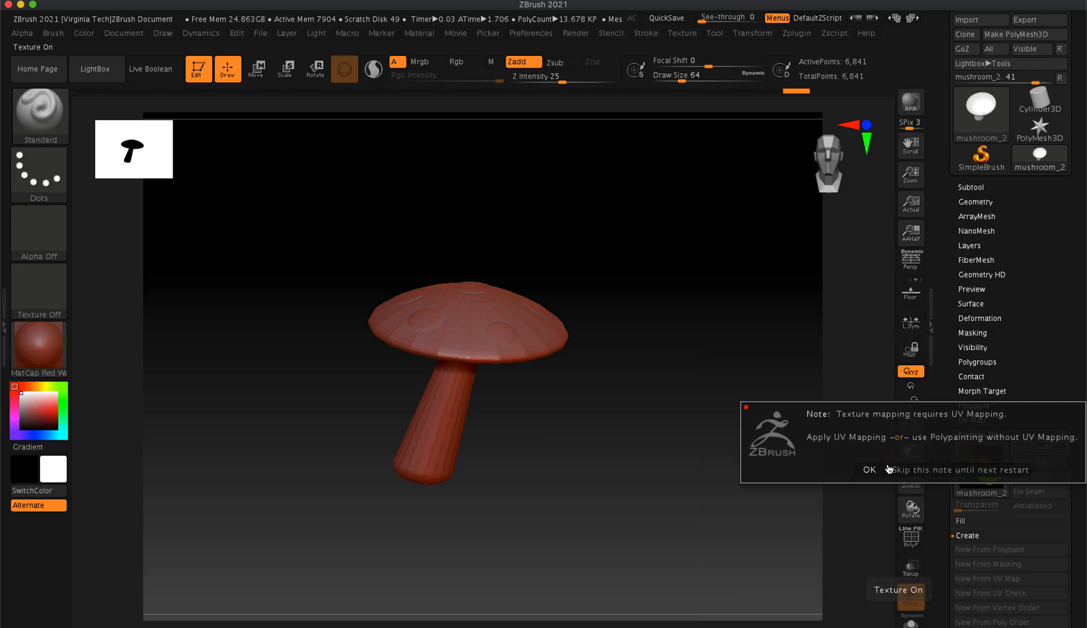
click(868, 469)
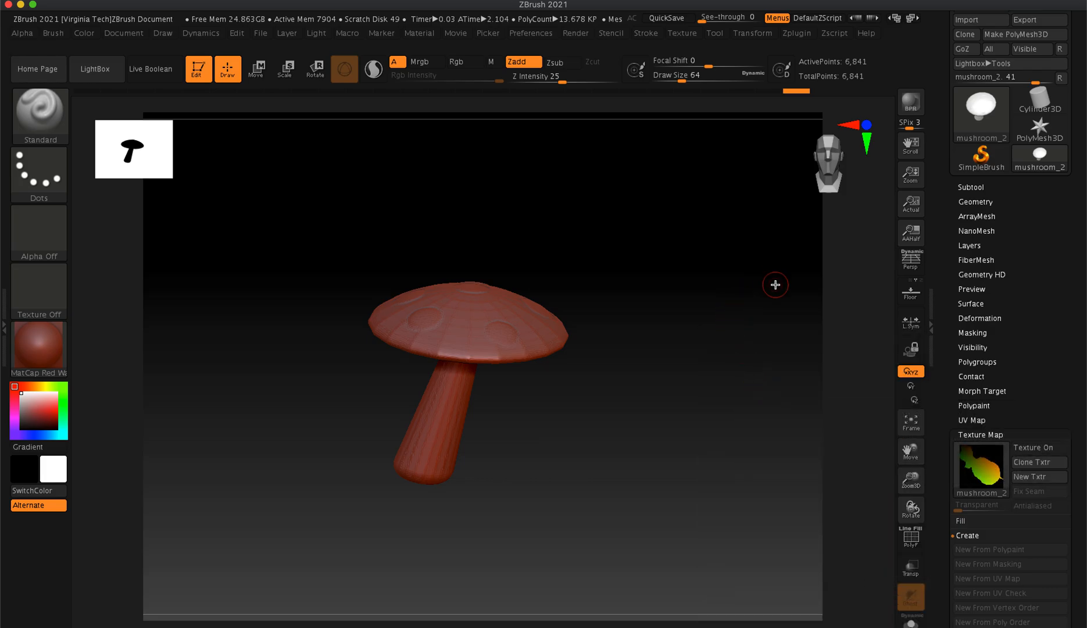
Unwrap the decimated mushroom's UVs with UV Master
click(792, 34)
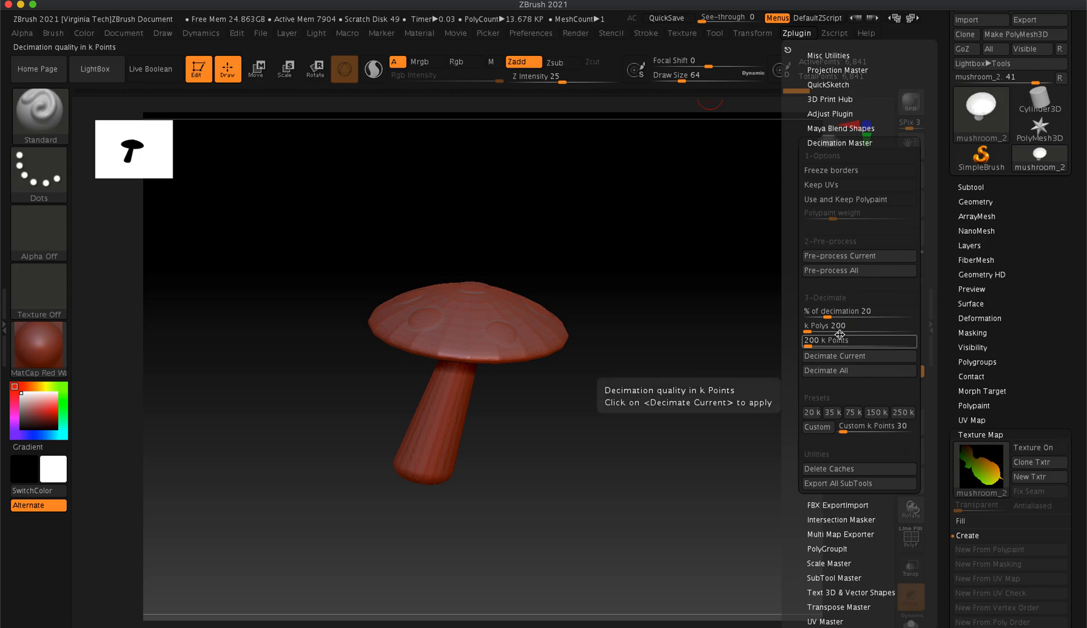
click(836, 143)
click(826, 273)
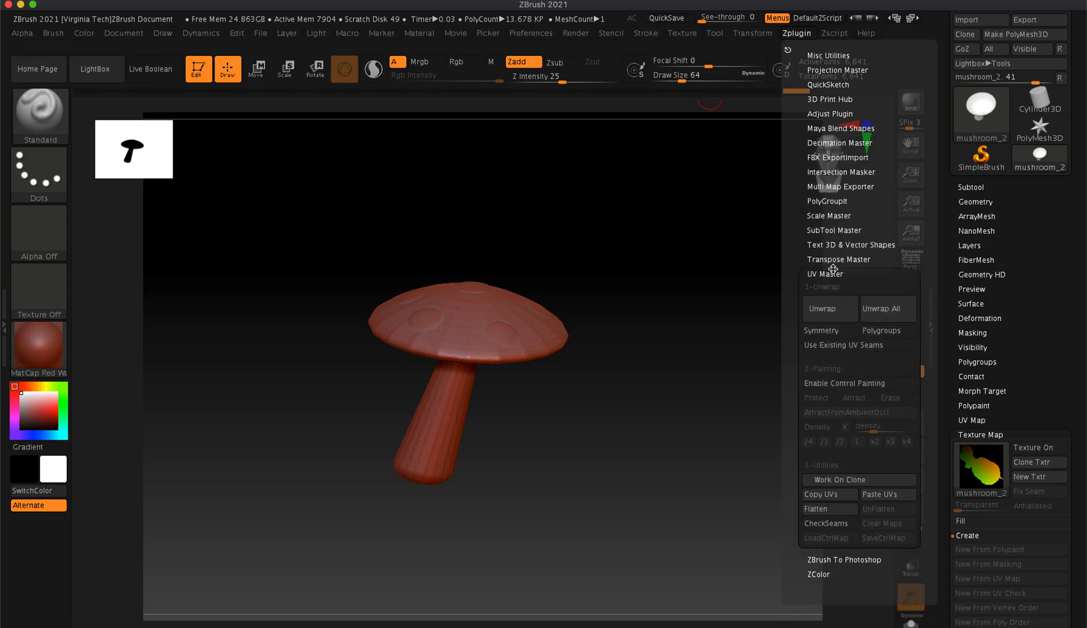
click(835, 318)
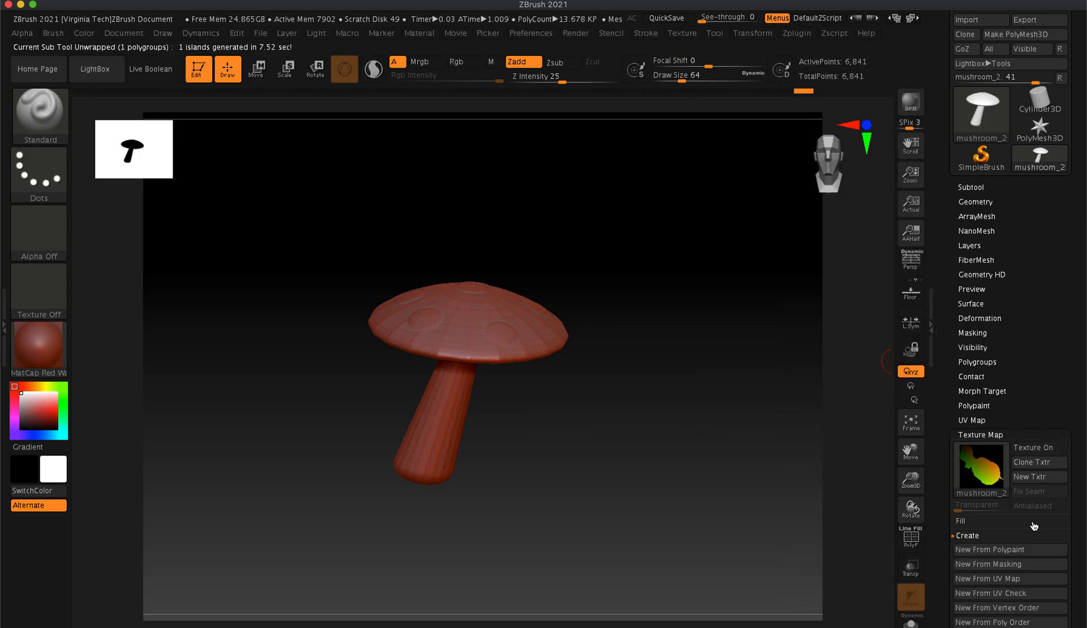
Create a new texture map from the decimated mushroom's UV map and turn off its display on the model
click(1035, 578)
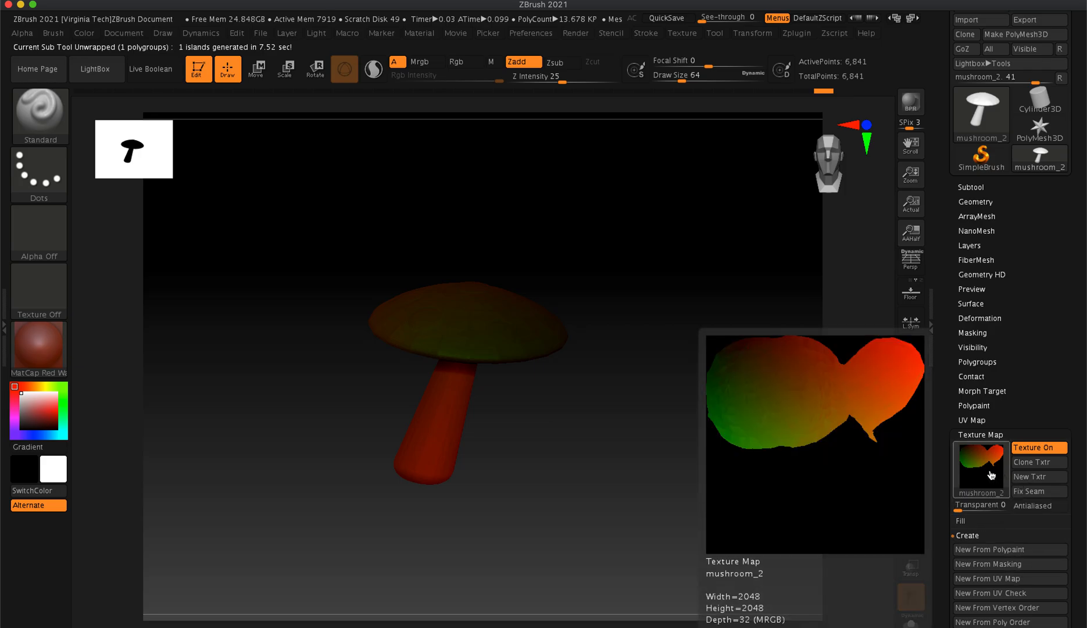
click(1016, 453)
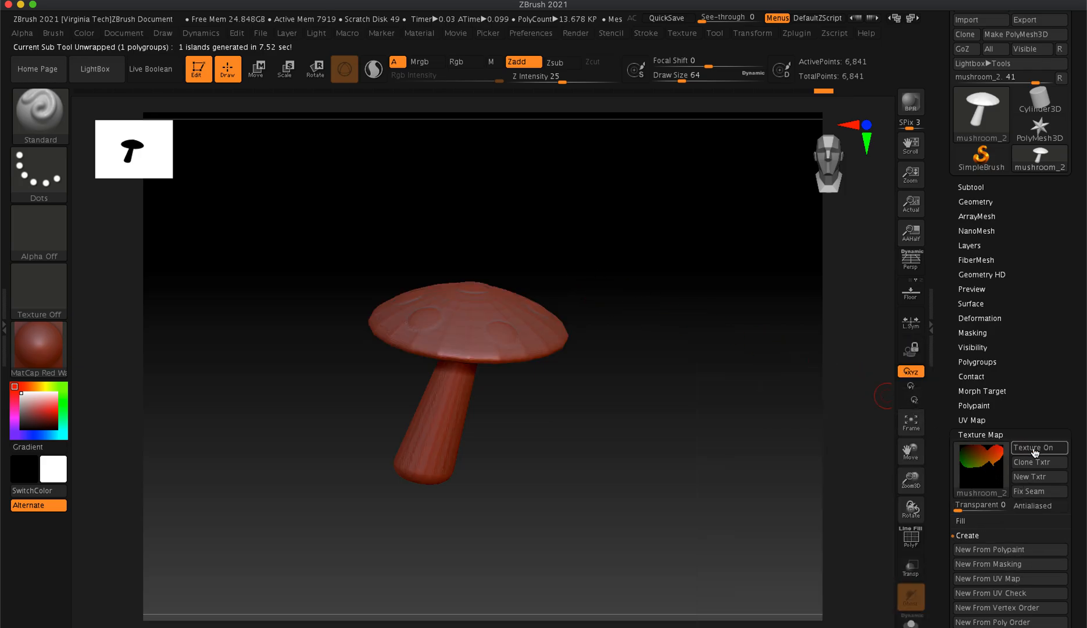
drag(661, 325, 639, 283)
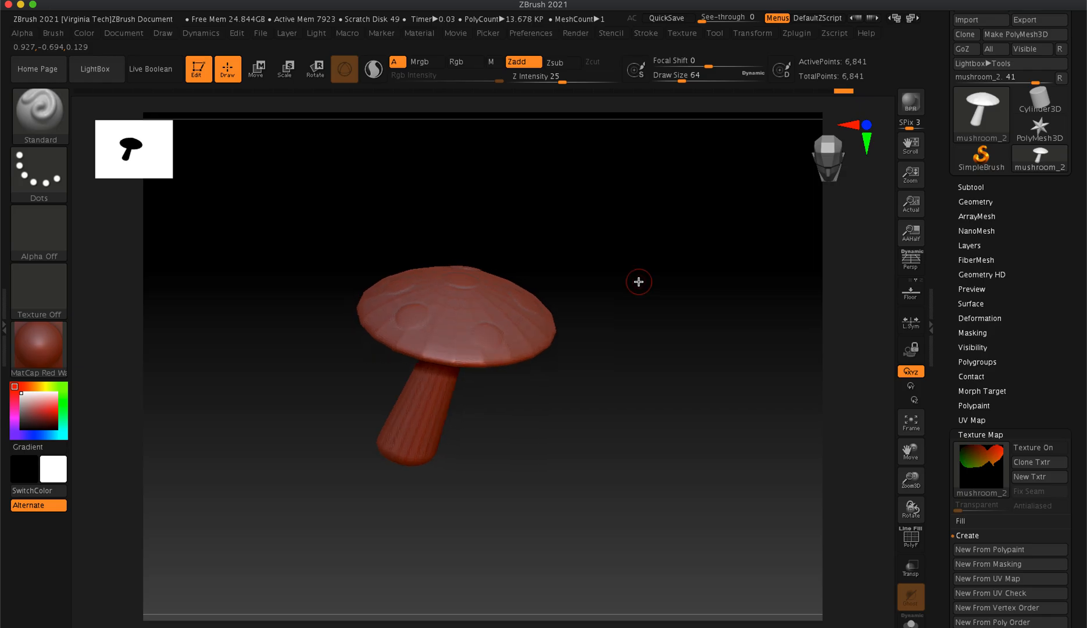
mouse_move(985, 473)
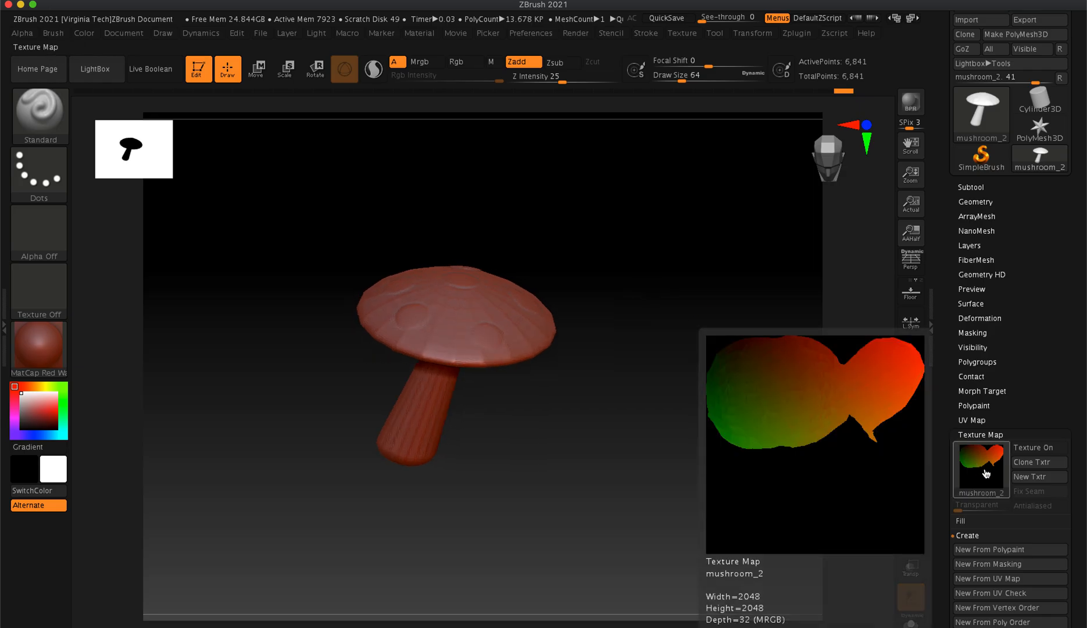